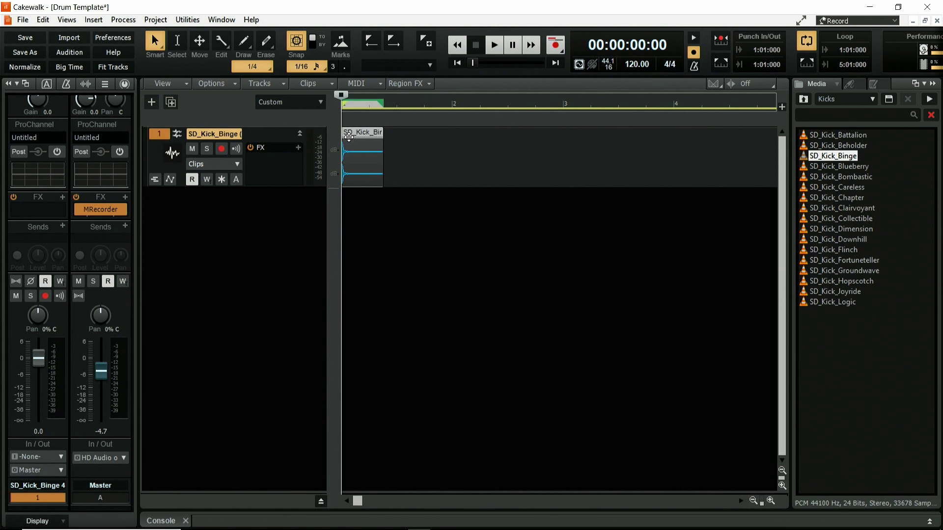
Step: Paste the copied SD_Kick_Binge clip at the start of bars 2, 3 and 4 on the kick track
click(454, 105)
key(ctrl+v)
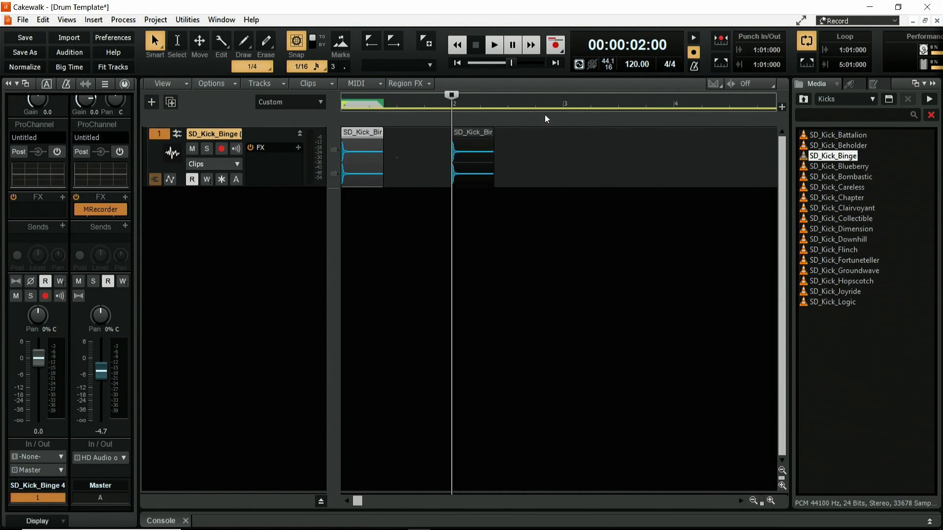
click(562, 105)
key(ctrl+v)
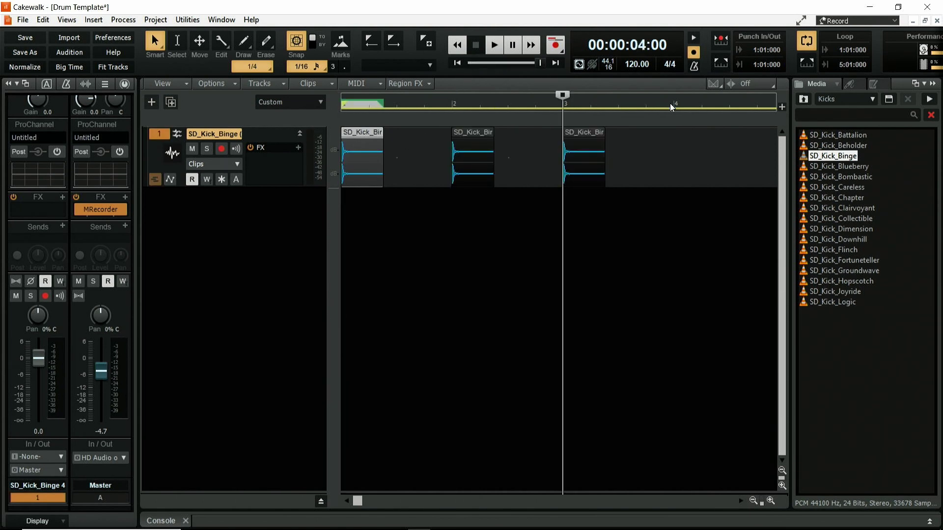
click(672, 104)
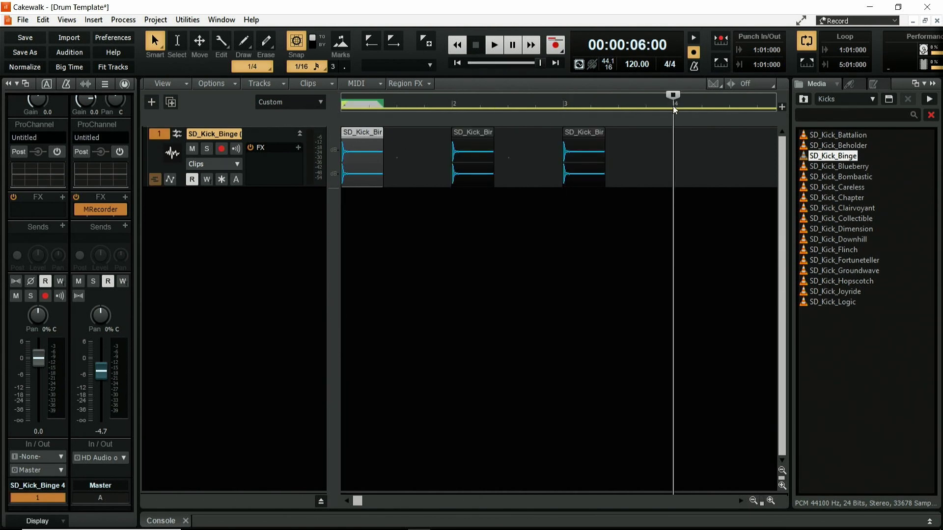
key(ctrl+v)
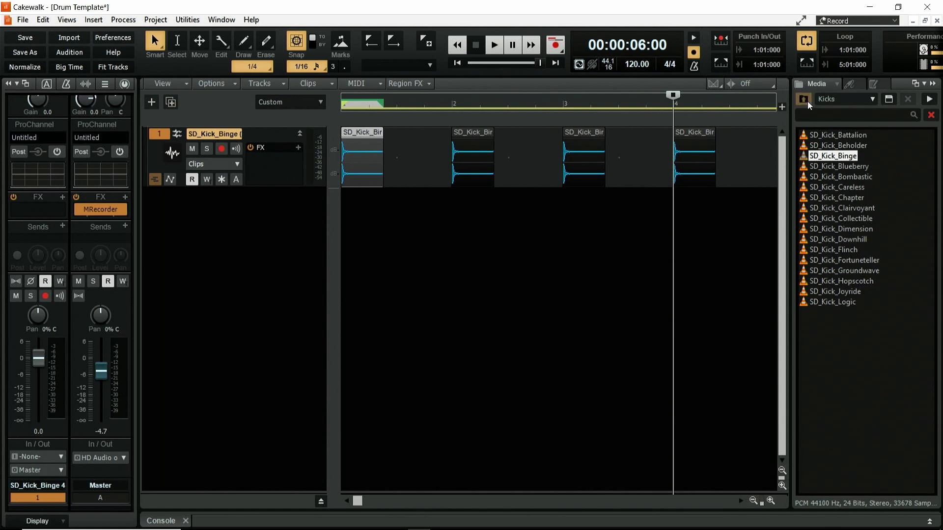
Step: Add SD_Snare_Bewitch from the Snares folder on a new track, expand the track, and move the clip to beat 3 of bar 1
click(806, 100)
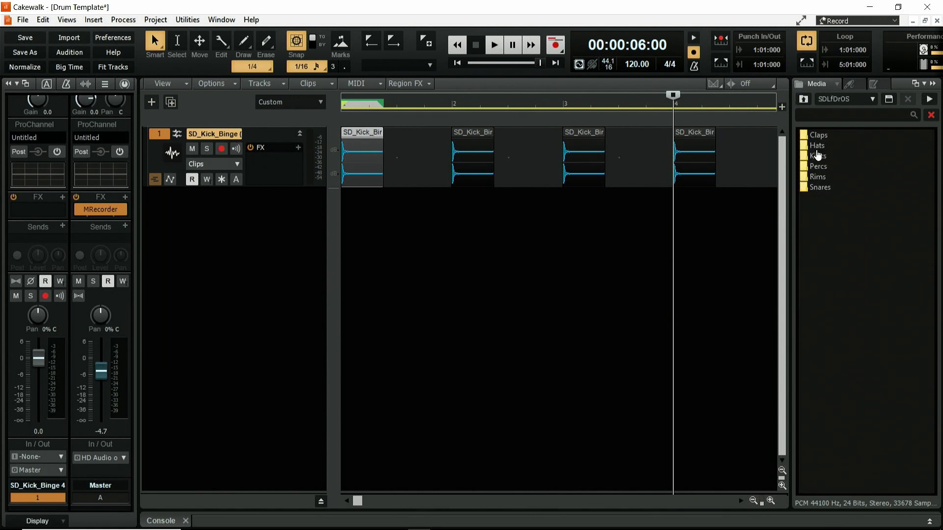
double_click(821, 188)
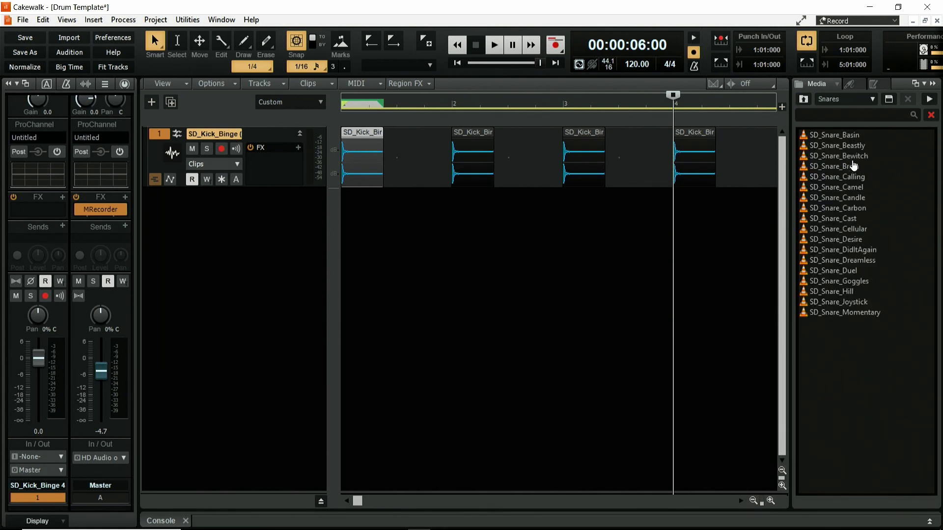
click(848, 157)
drag(847, 167, 437, 197)
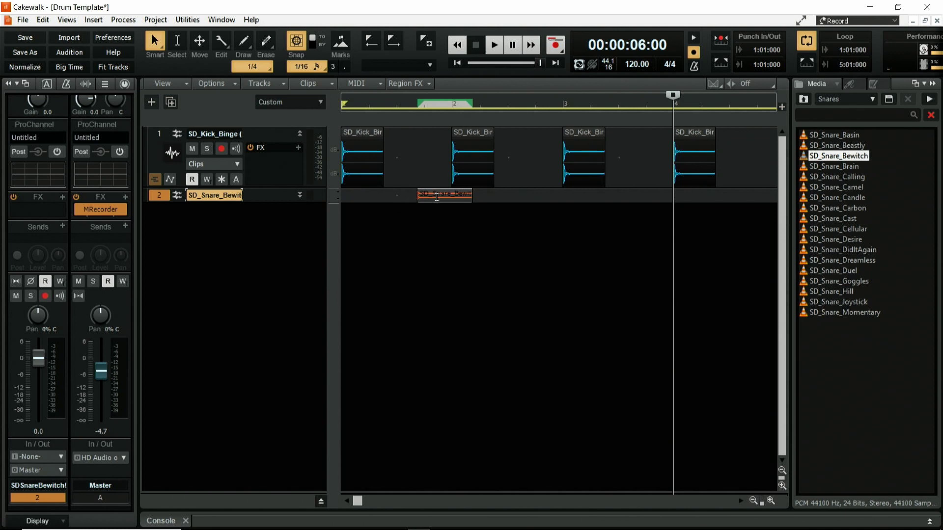
click(300, 195)
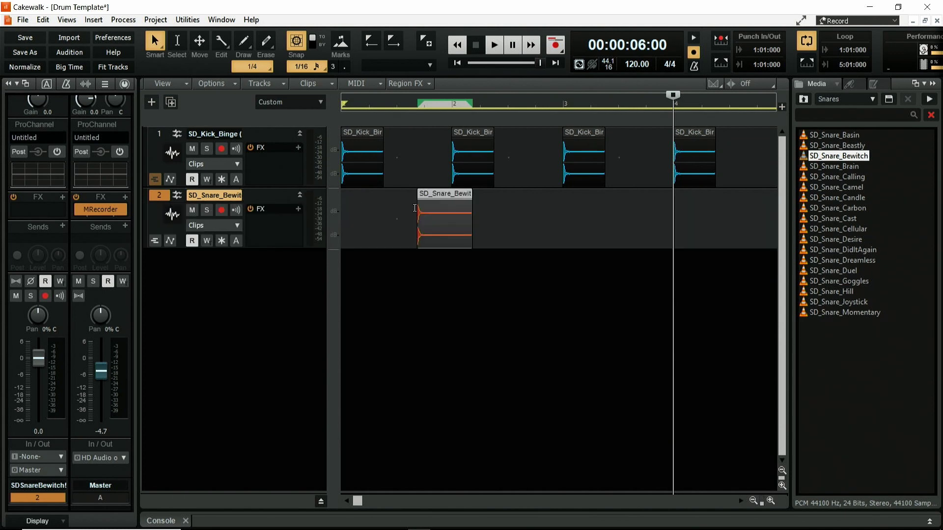
click(403, 107)
drag(438, 194, 420, 194)
Step: Copy the SD_Snare_Bewitch clip to beat 3 of bars 2, 3 and 4, and play the pattern from the start
click(512, 107)
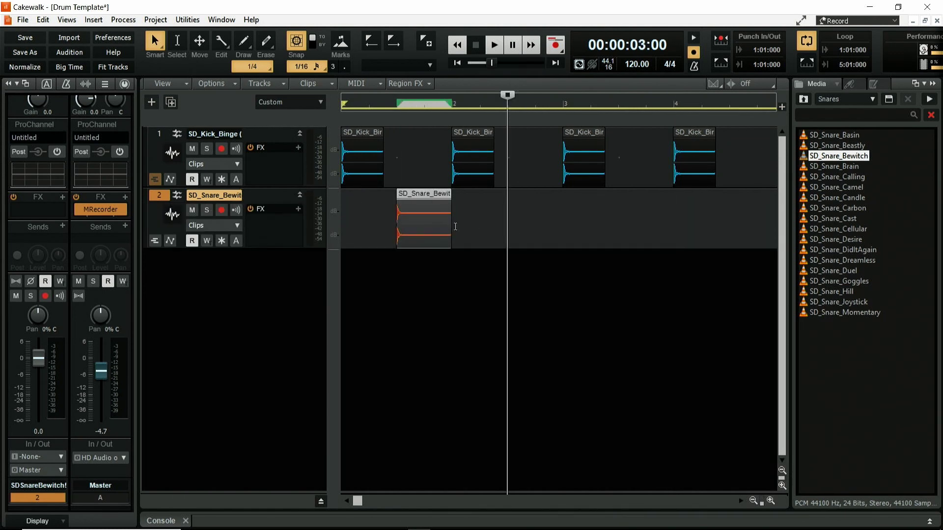
click(514, 189)
click(423, 194)
key(ctrl+c)
key(ctrl+v)
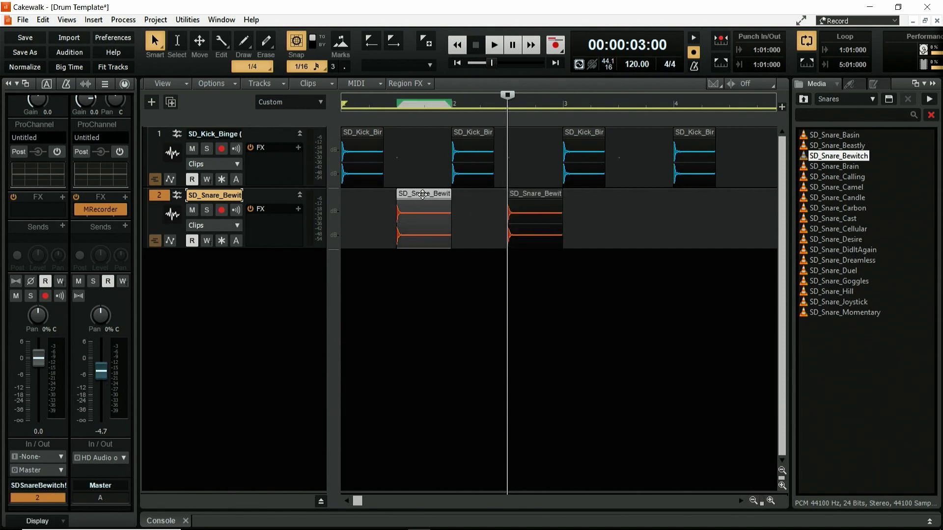
click(618, 107)
key(ctrl+v)
click(729, 107)
key(ctrl+v)
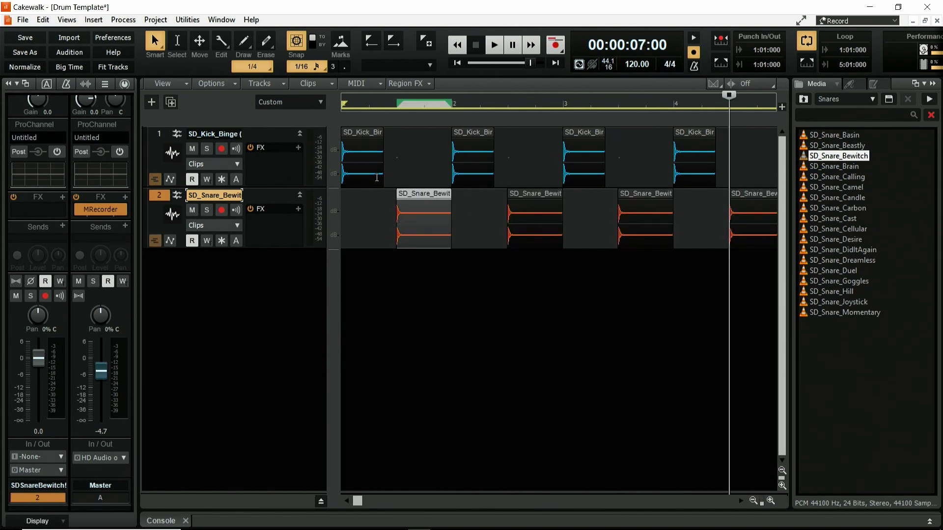
click(457, 62)
click(494, 45)
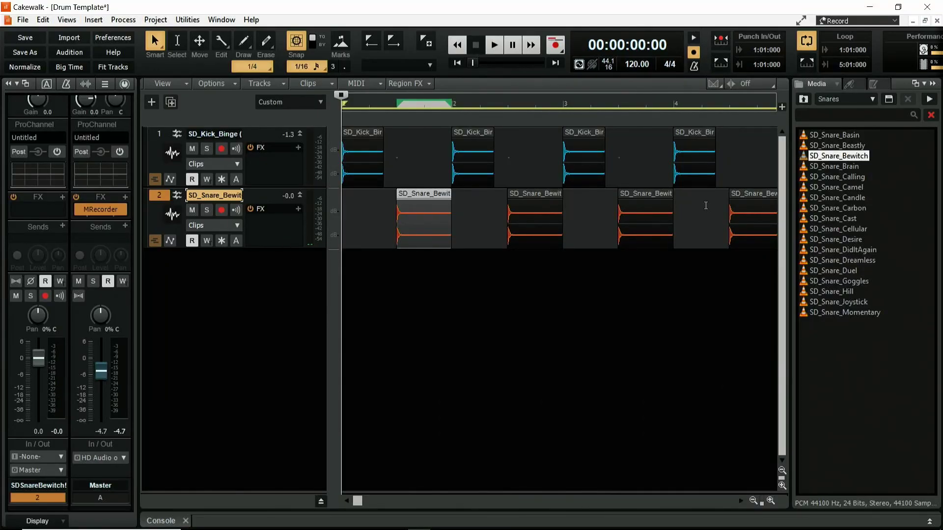
Step: Add SD_Snare_Camel on a new track, expand the track, and move the clip to beat 3 of bar 1
click(865, 208)
click(841, 187)
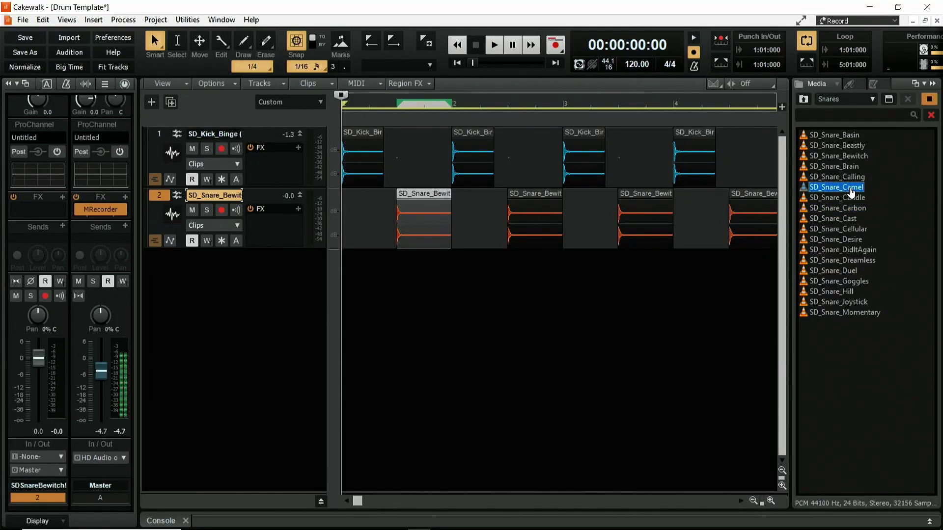
drag(841, 187, 249, 266)
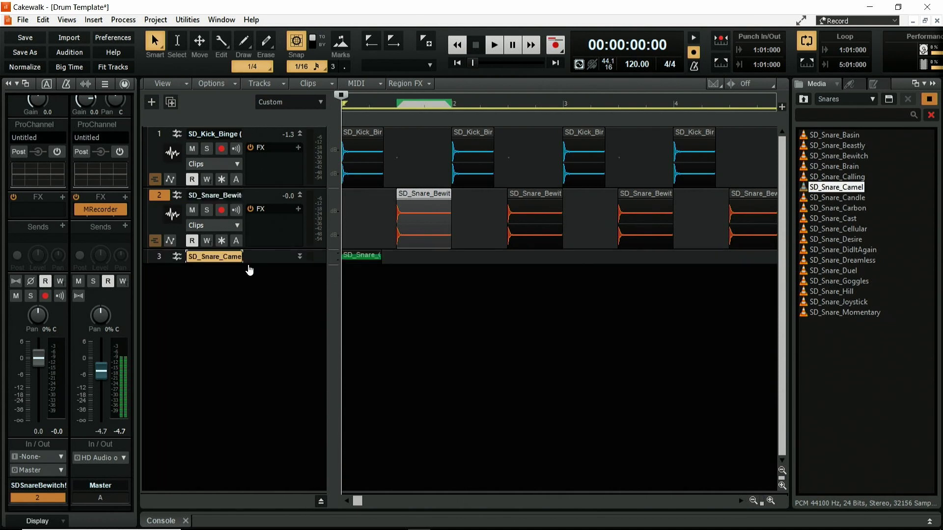
click(300, 256)
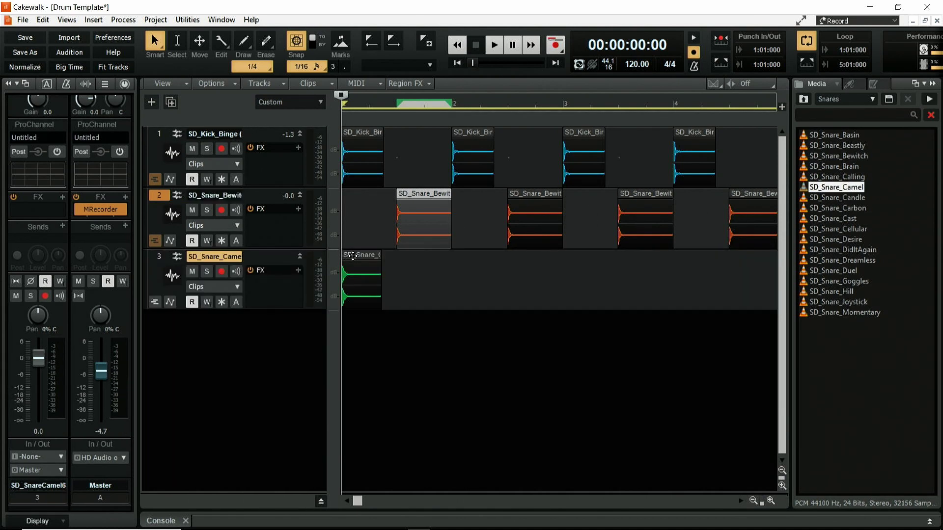
drag(352, 256, 407, 255)
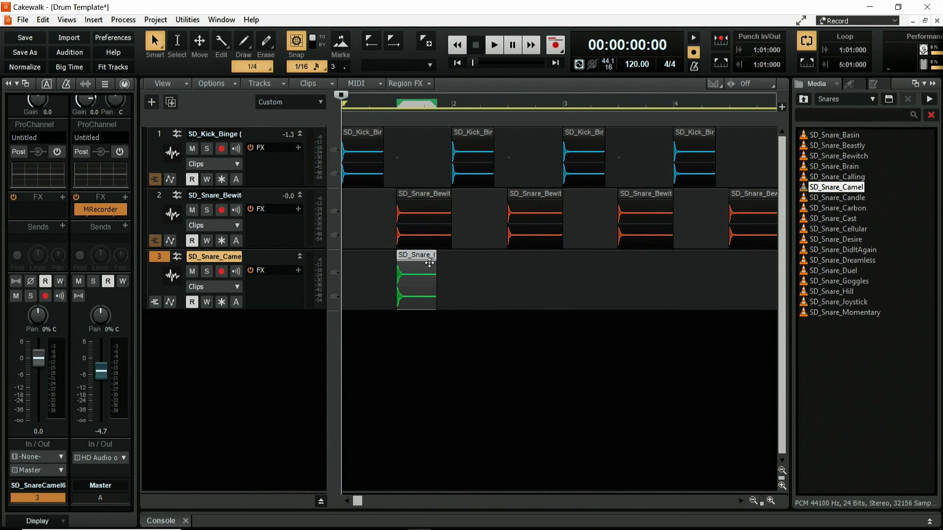
Step: Paste copies of the SD_Snare_Camel clip at beat 3 of bars 2, 3 and 4
click(505, 263)
key(ctrl+v)
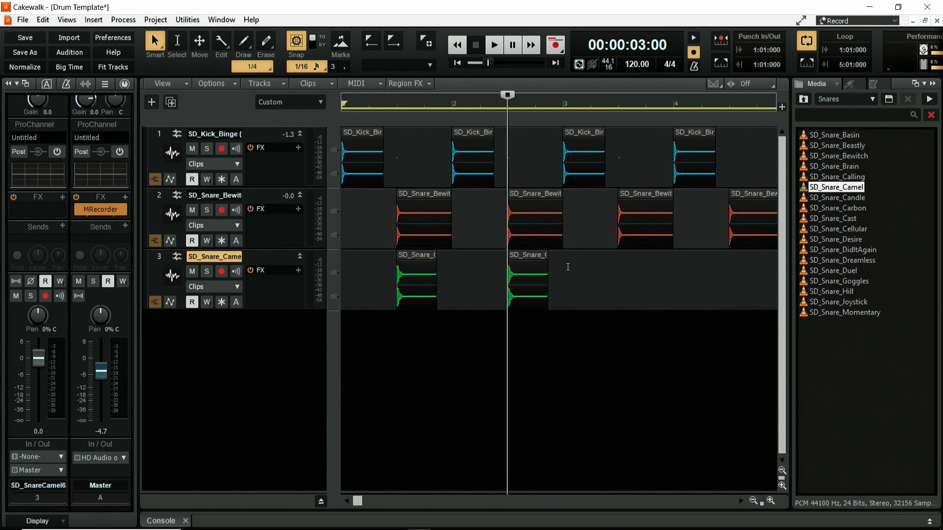
click(619, 261)
key(ctrl+v)
click(727, 273)
key(ctrl+v)
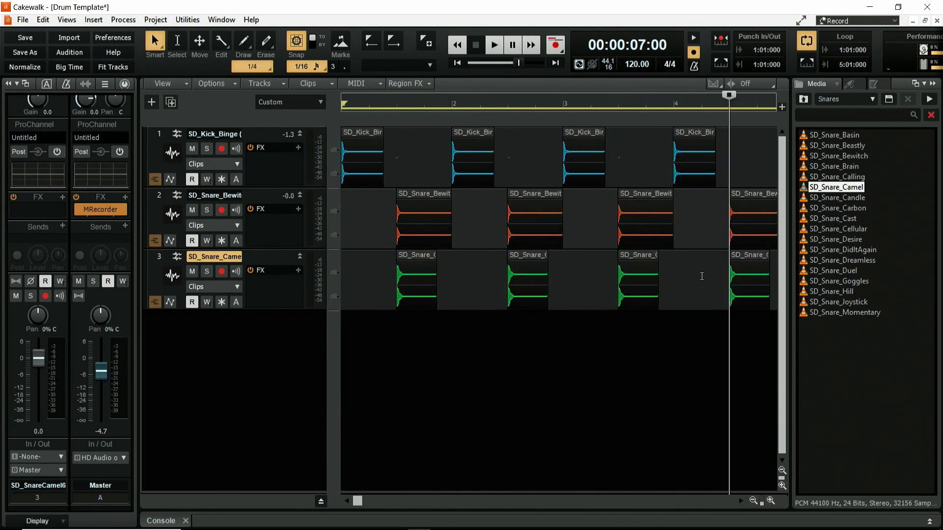
Step: Delete the SD_Snare_Bewitch track and play the pattern from the start
right_click(155, 222)
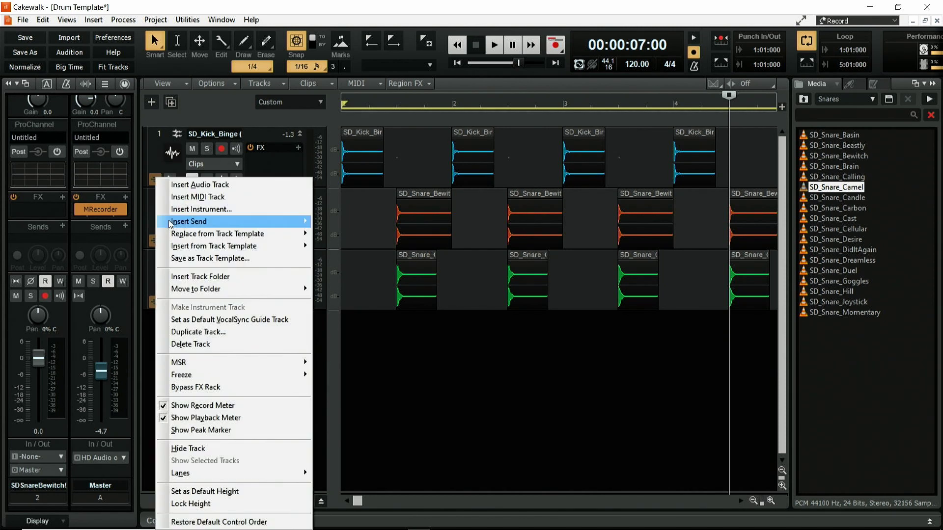
click(208, 345)
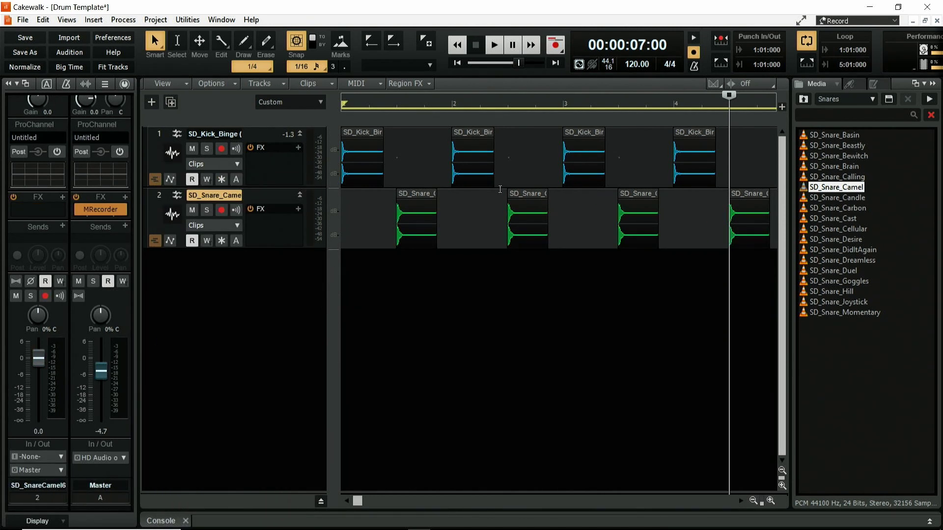
click(460, 65)
click(488, 47)
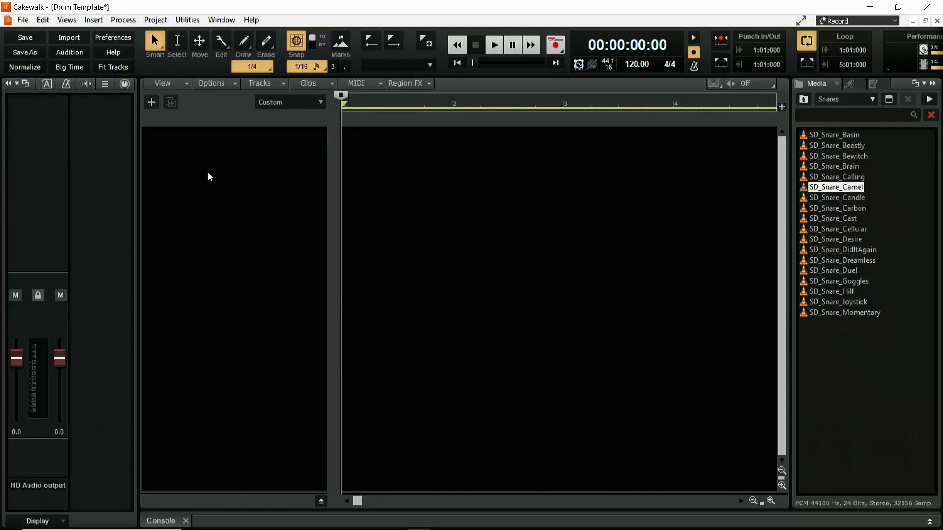
Step: Insert one Sitala instrument track in the empty project and move the plug-in window fully into view
right_click(209, 176)
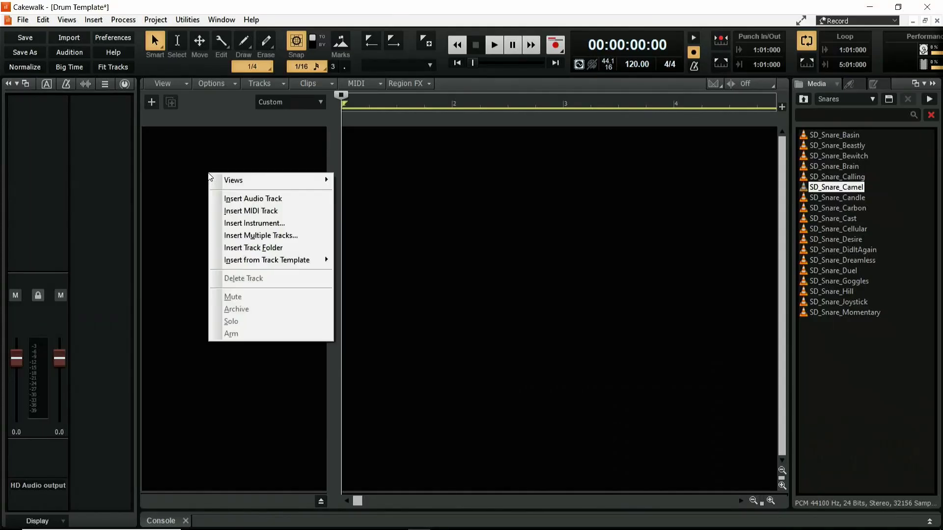
click(258, 224)
click(248, 72)
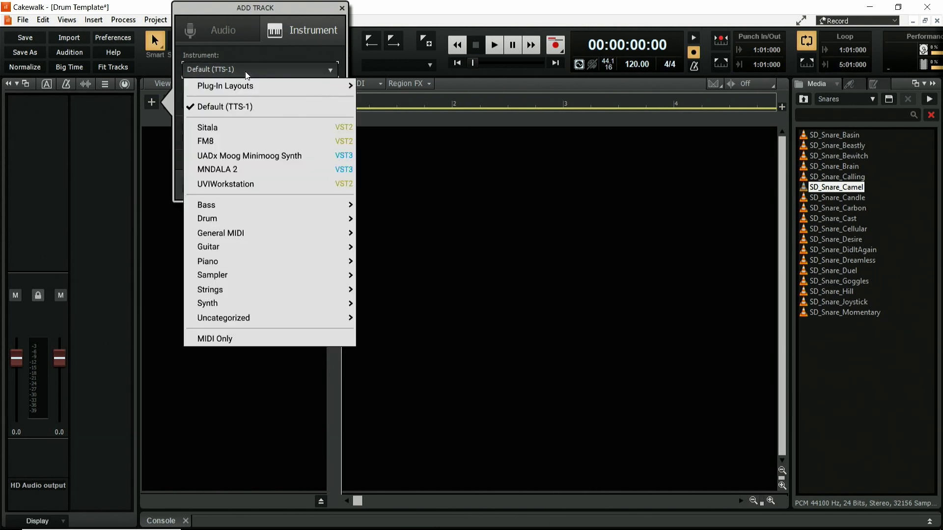
click(217, 129)
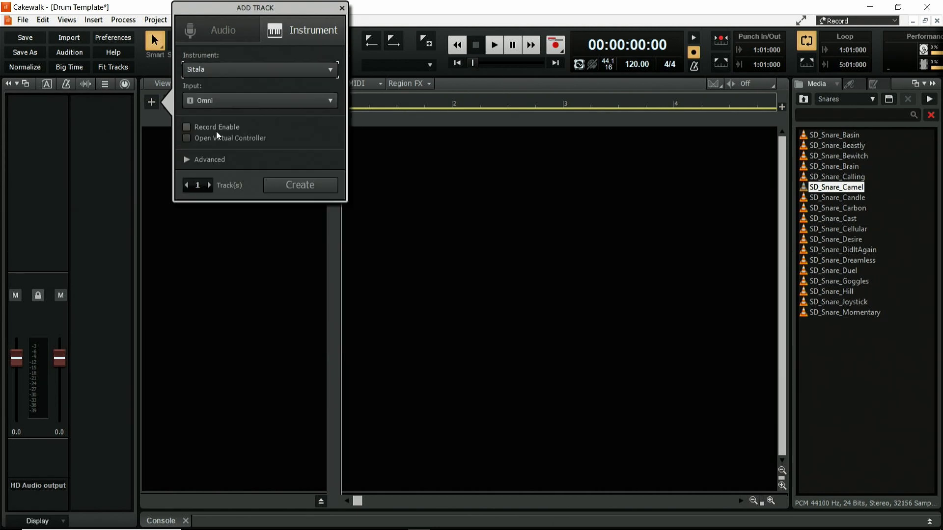
click(299, 188)
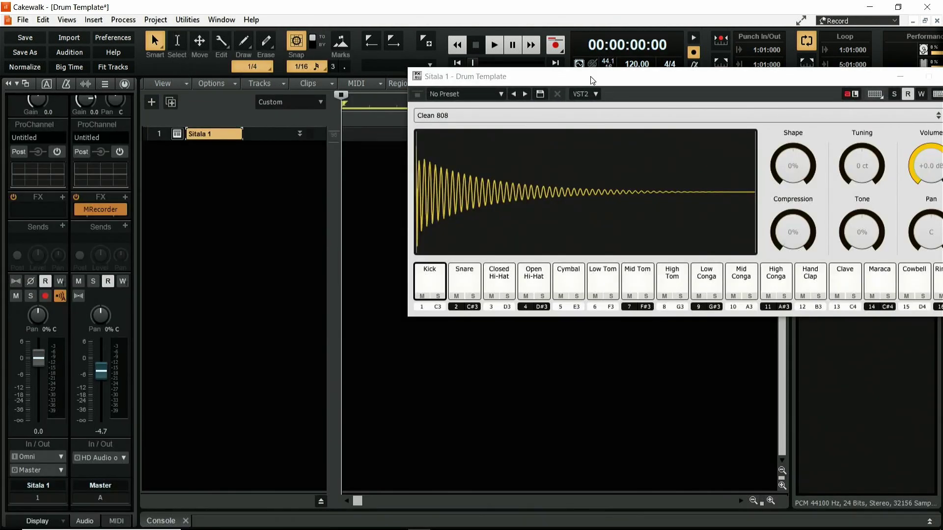
drag(593, 80, 365, 100)
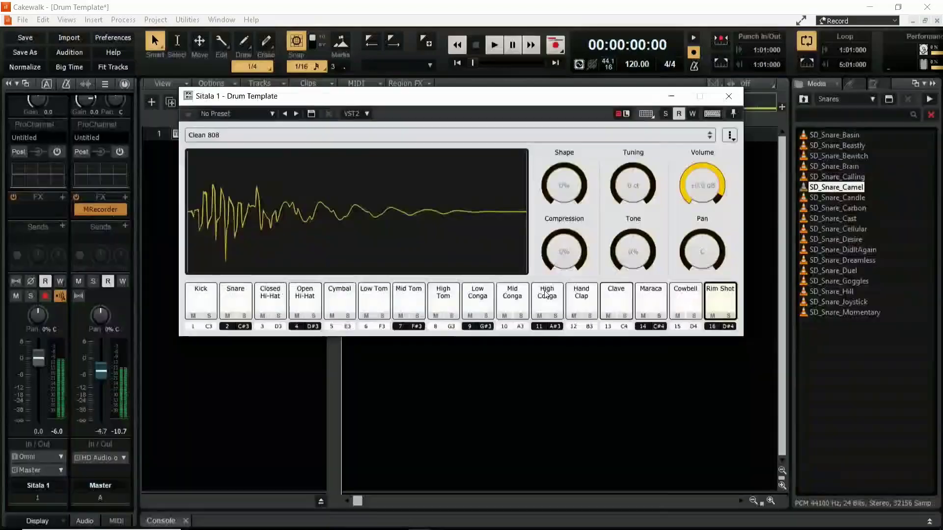
Step: Audition the Clean 808 kit's drum pads, including the kick, snare, open hi-hat, cymbal, toms, congas and hand clap
click(201, 300)
click(235, 299)
click(312, 297)
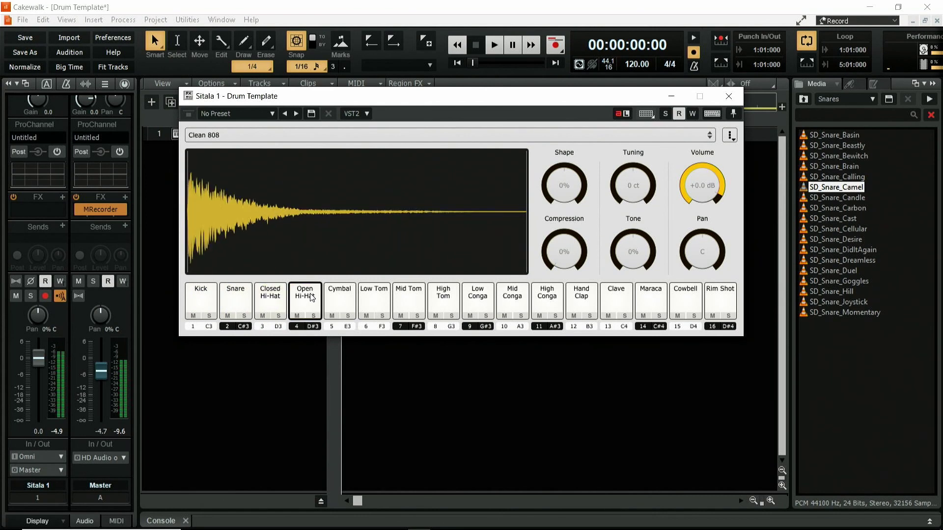
click(338, 297)
click(374, 297)
click(443, 297)
click(478, 297)
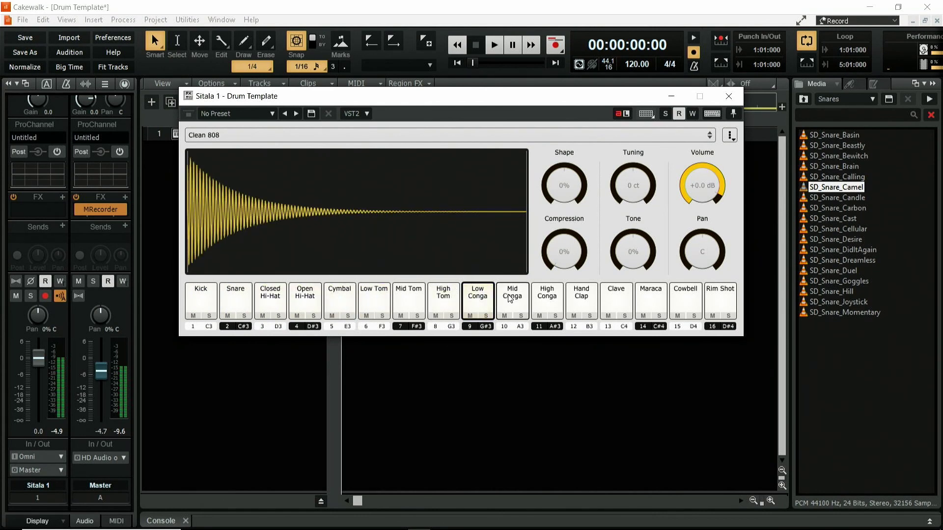
click(511, 299)
click(546, 297)
click(581, 297)
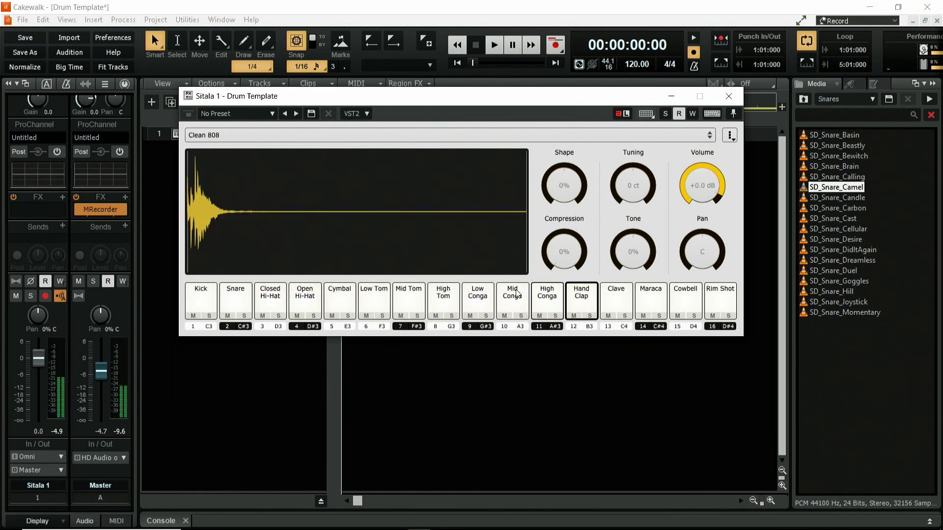
click(210, 297)
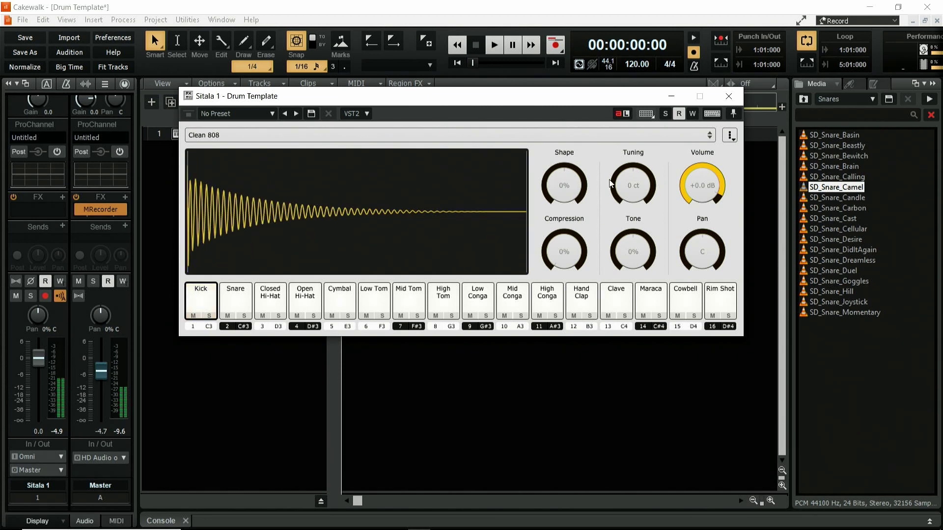
mouse_move(632, 187)
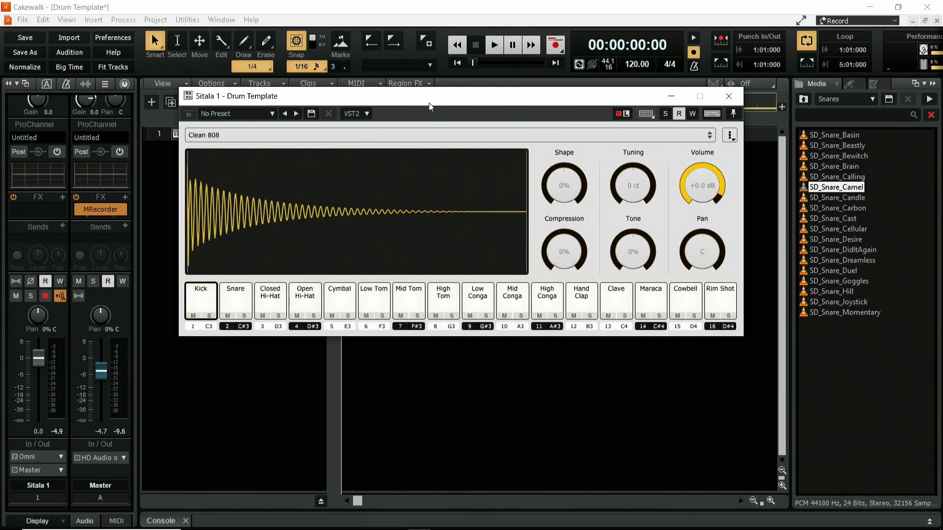
Step: Load SD_Kick_Beholder from the Kicks folder onto Sitala's Kick pad and audition the pad
drag(428, 102, 420, 140)
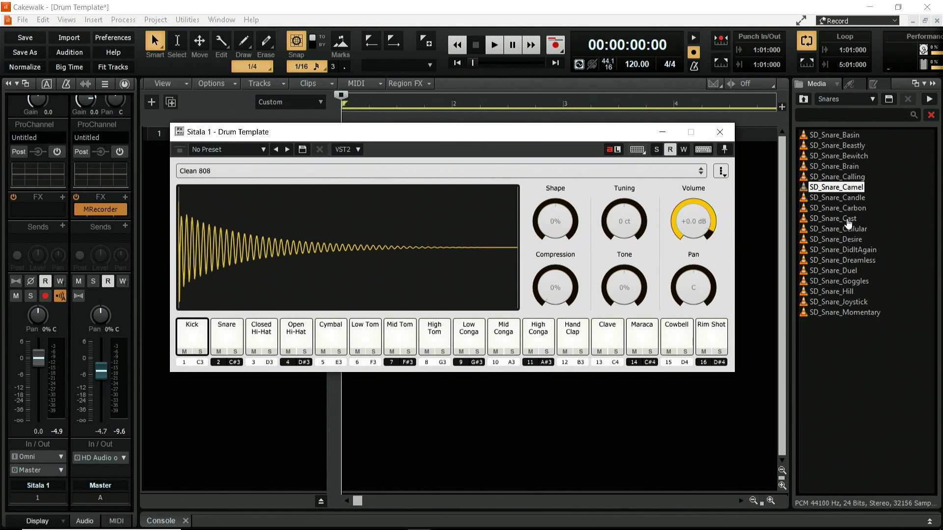
click(803, 99)
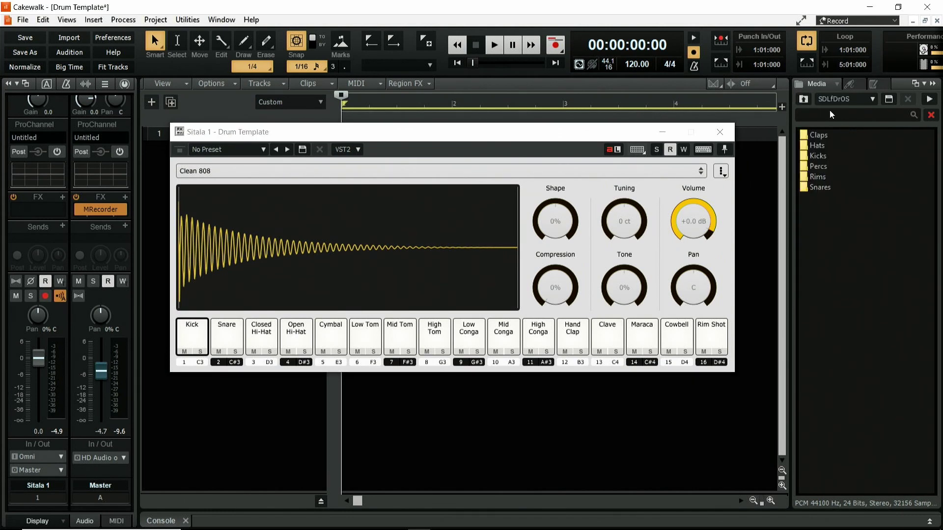
double_click(817, 156)
drag(844, 147, 188, 337)
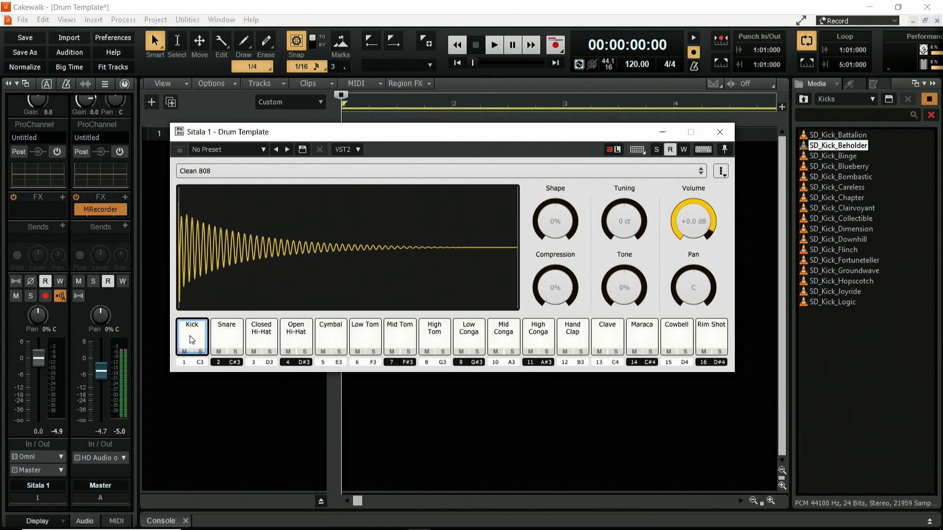
click(199, 334)
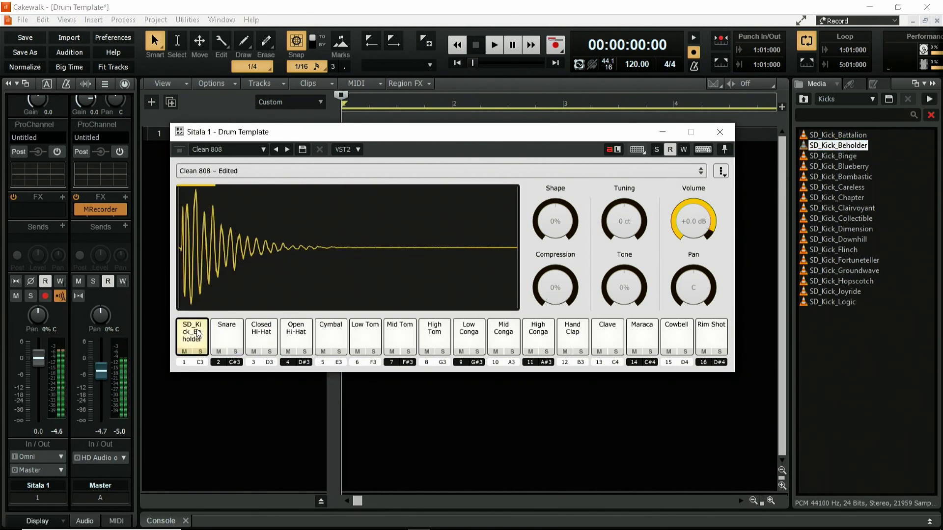
Step: Load SD_Snare_Bewitch from the Snares folder onto Sitala's Snare pad
click(803, 100)
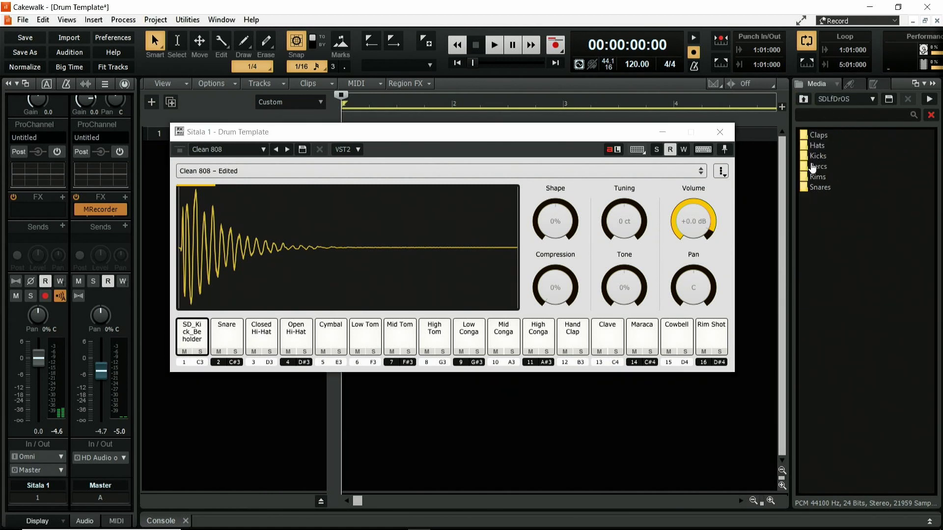
double_click(825, 186)
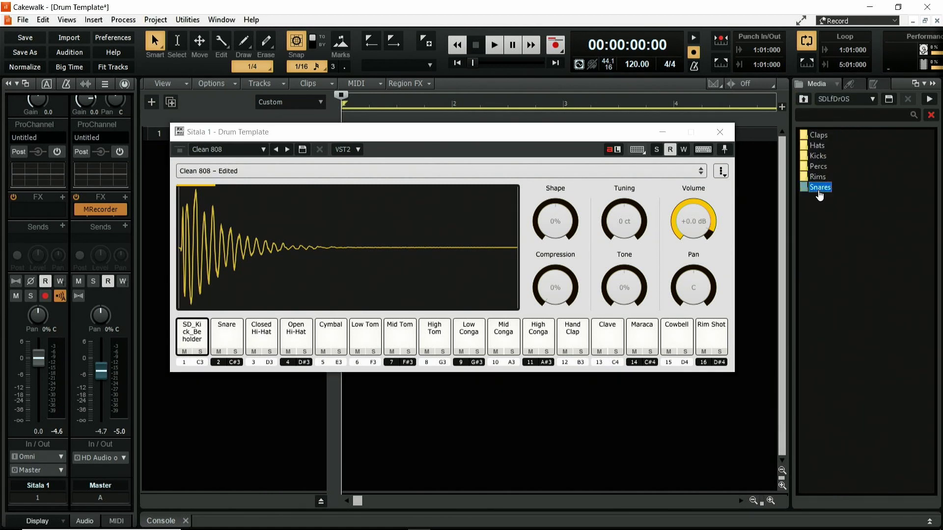
click(843, 166)
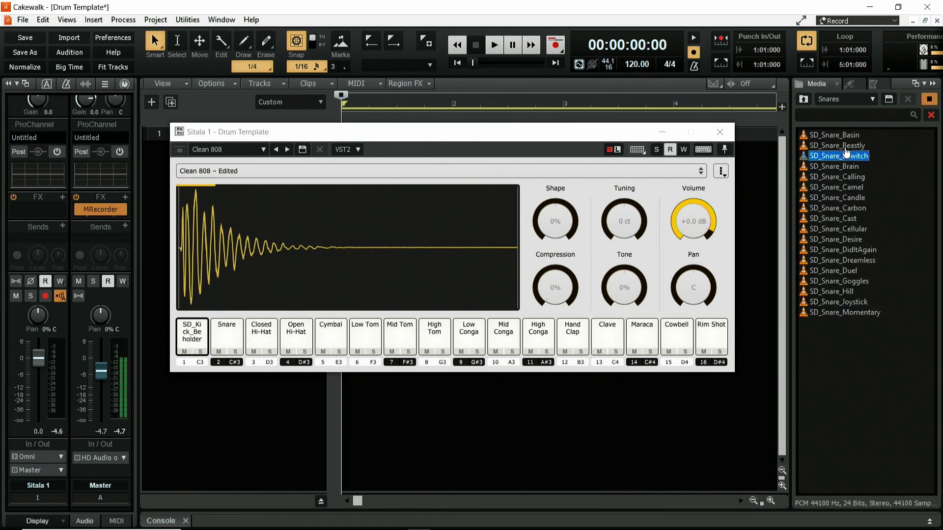
click(838, 156)
drag(837, 155, 227, 337)
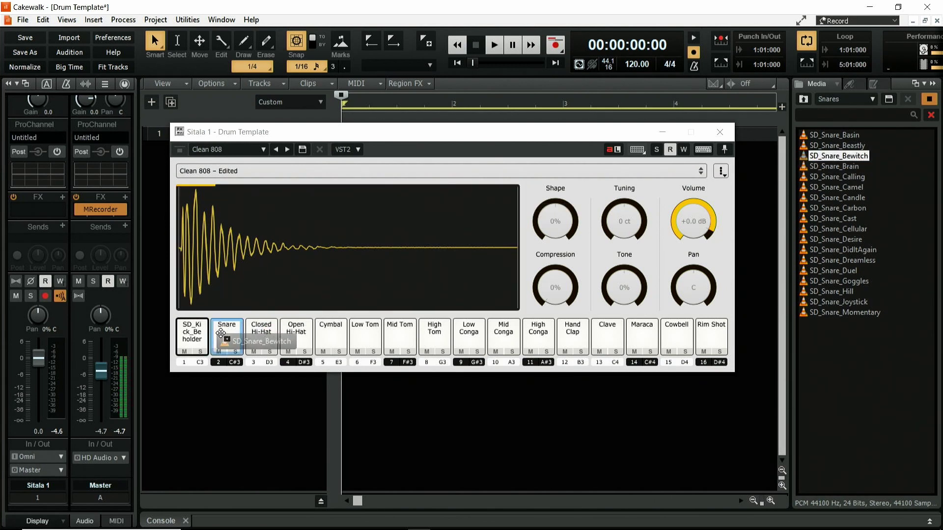
click(227, 337)
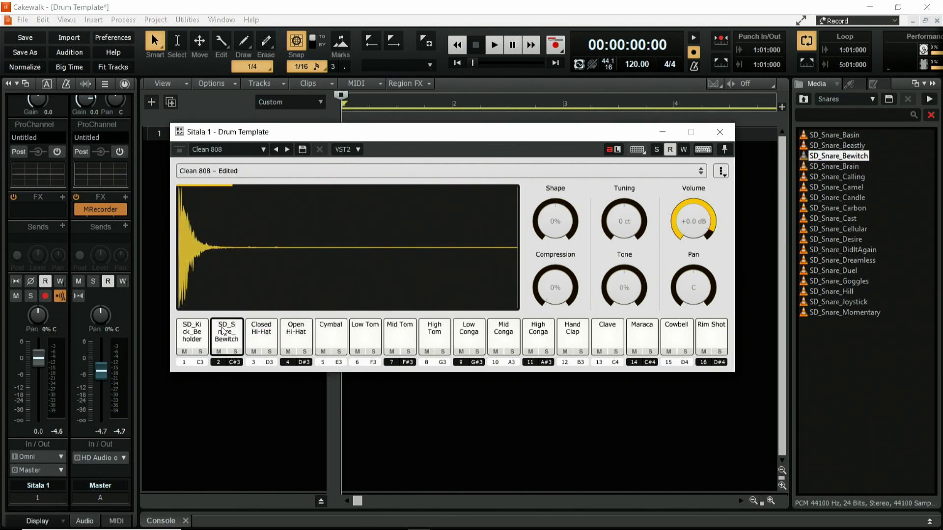
Step: Audition the snare, closed hi-hat and kick pads, and close the Sitala window
click(223, 332)
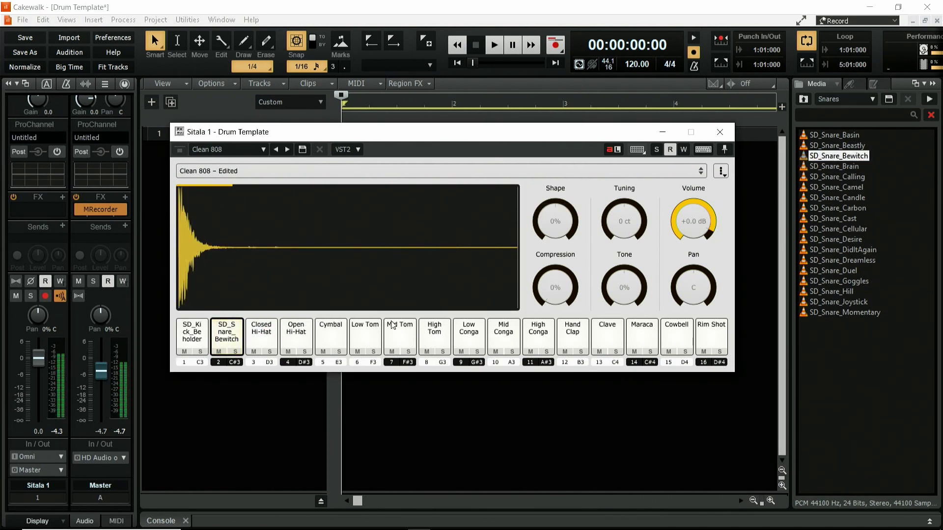
click(263, 334)
click(230, 330)
click(191, 333)
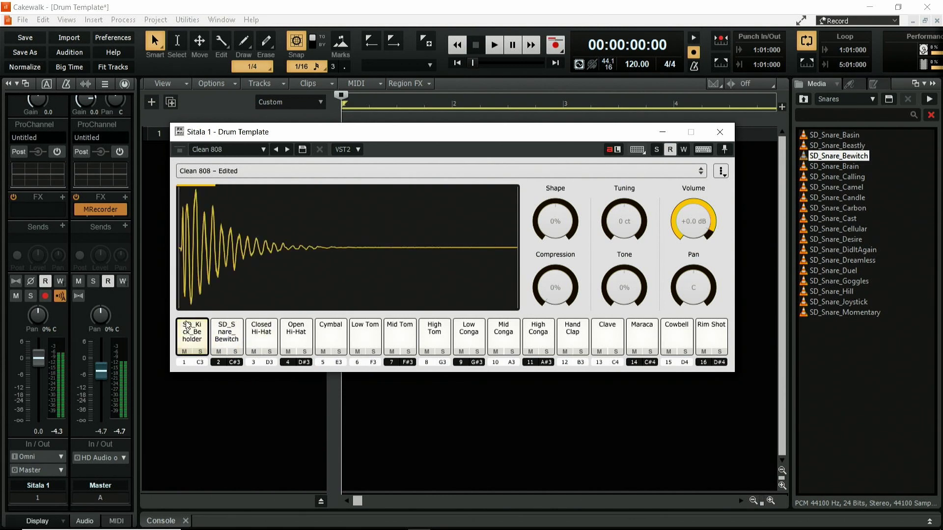
click(721, 132)
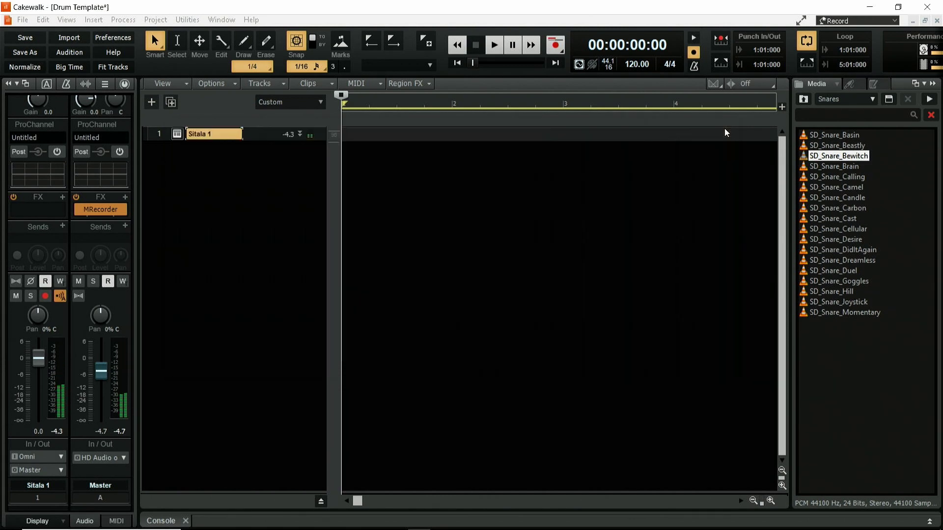
Step: Expand the Sitala 1 track and open it in the Step Sequencer
click(302, 134)
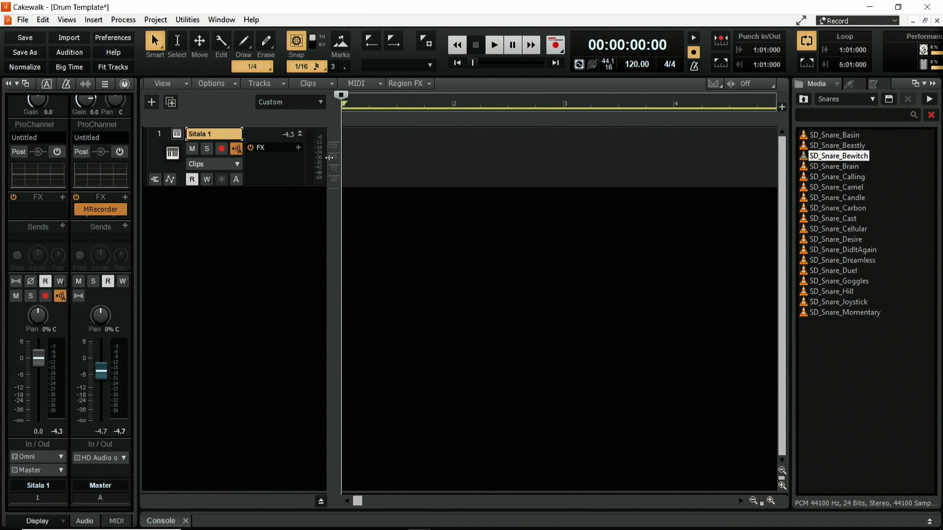
right_click(413, 157)
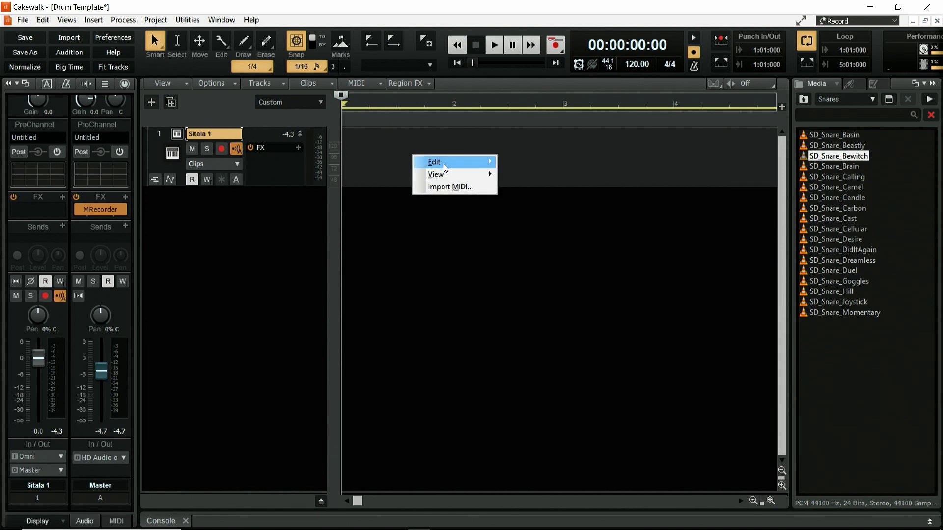
mouse_move(461, 175)
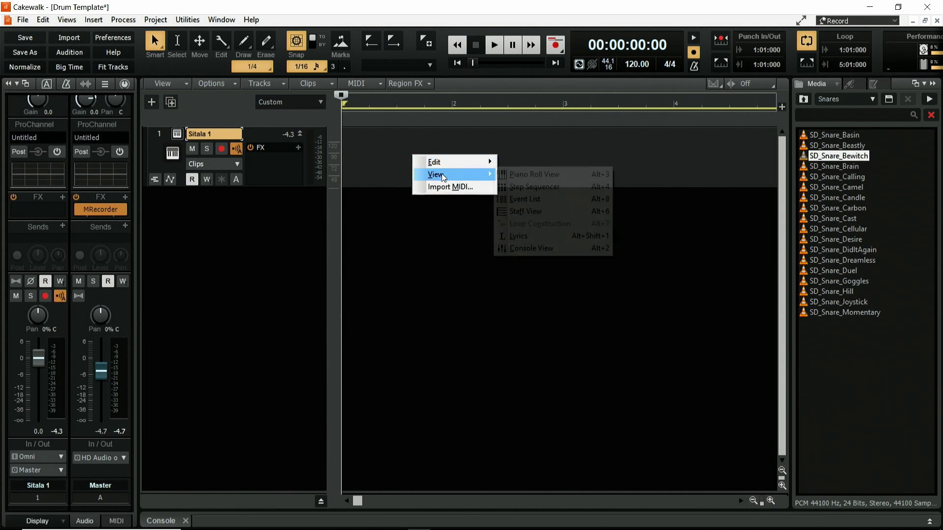
click(543, 185)
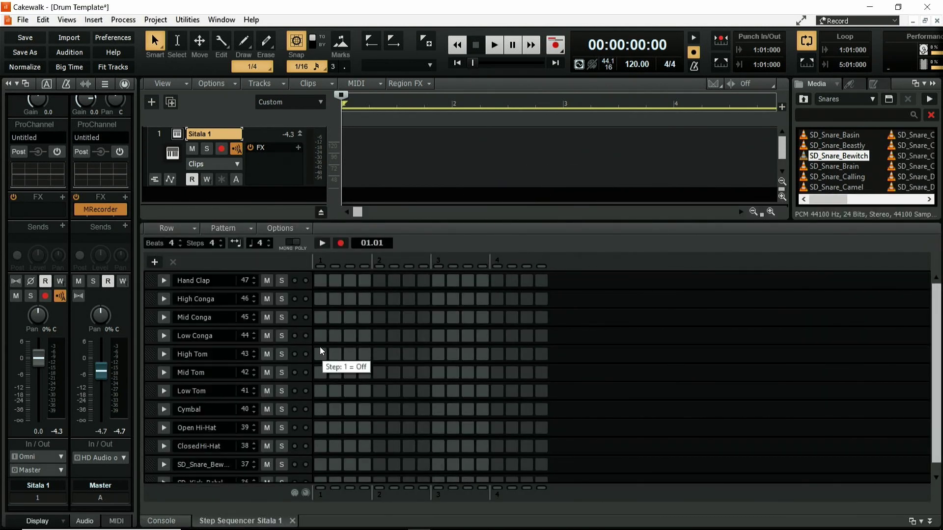
Step: Set the step sequencer pattern to 8 beats with 4 steps per beat
click(180, 242)
click(181, 241)
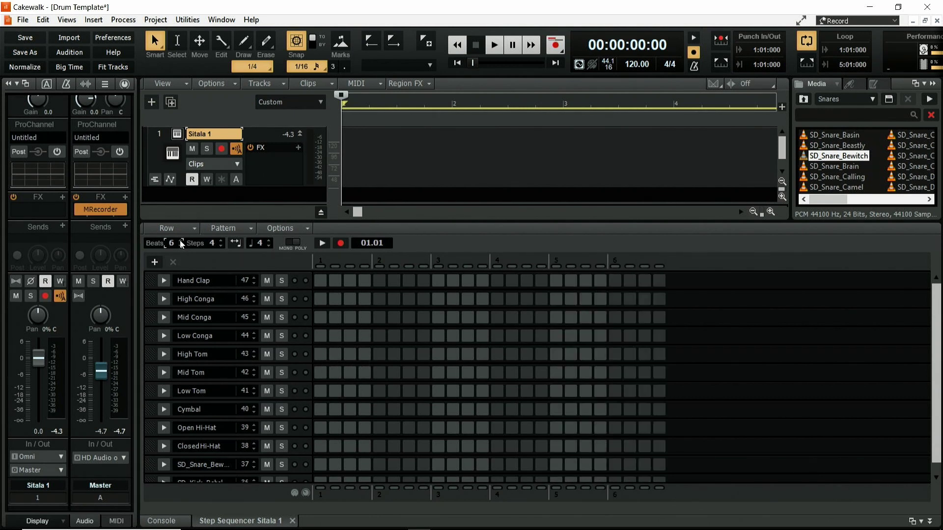
click(181, 242)
click(181, 242)
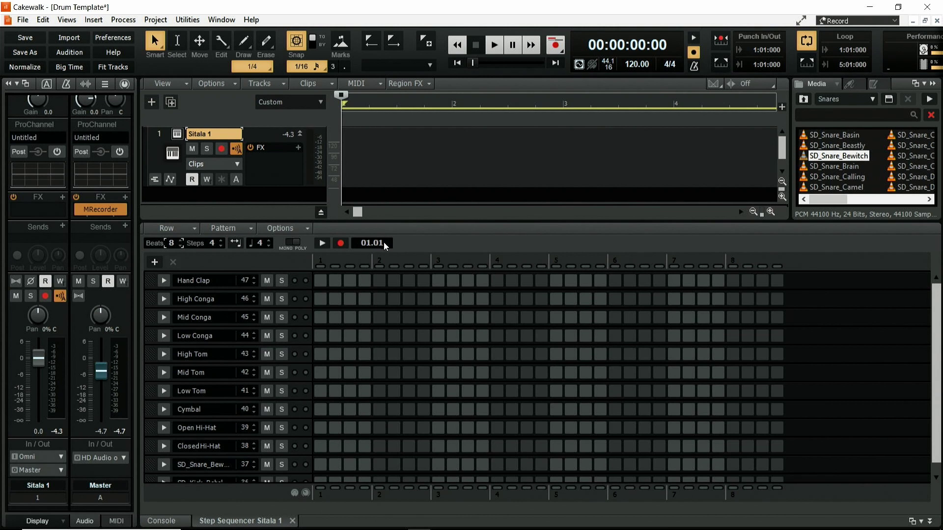
click(222, 241)
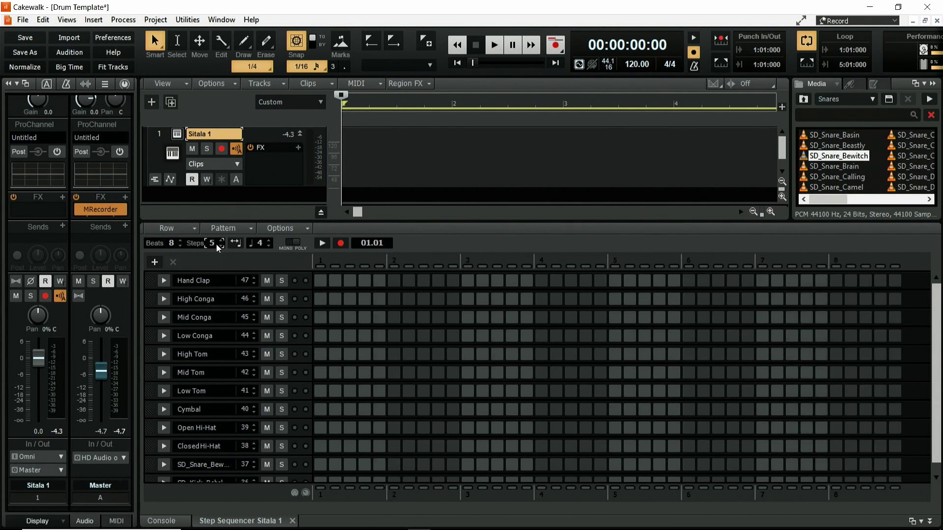
click(222, 247)
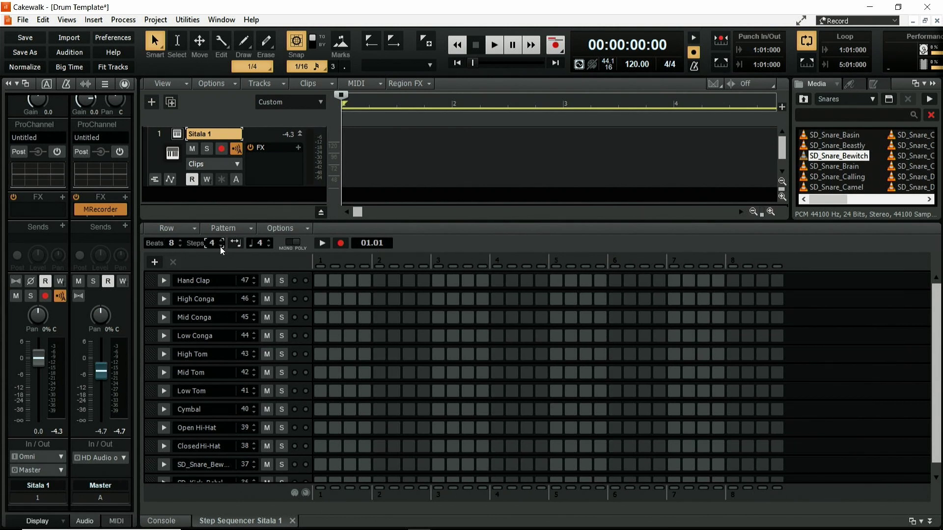
scroll(775, 388, down, 1)
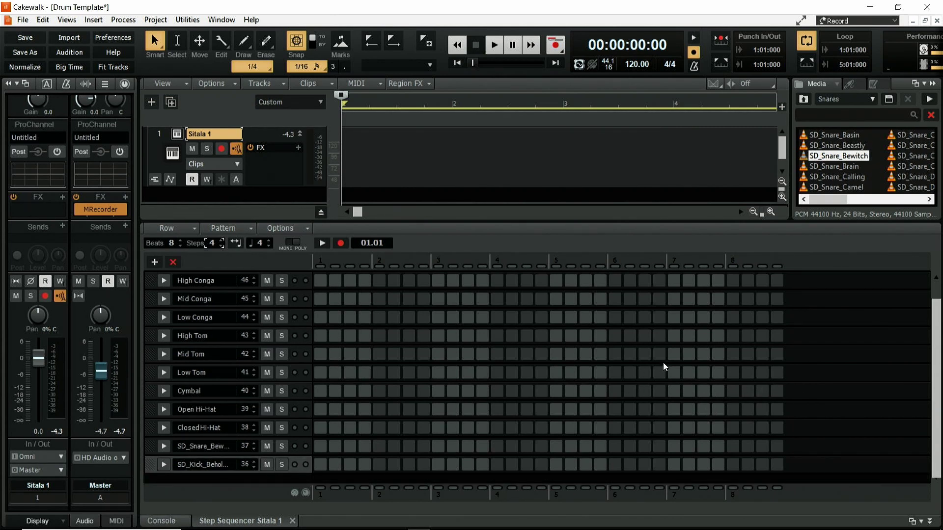
Step: Expand the SD_Kick_Beholder row's controls, show its Velocity lane and set the row's velocity knob to 22
click(163, 464)
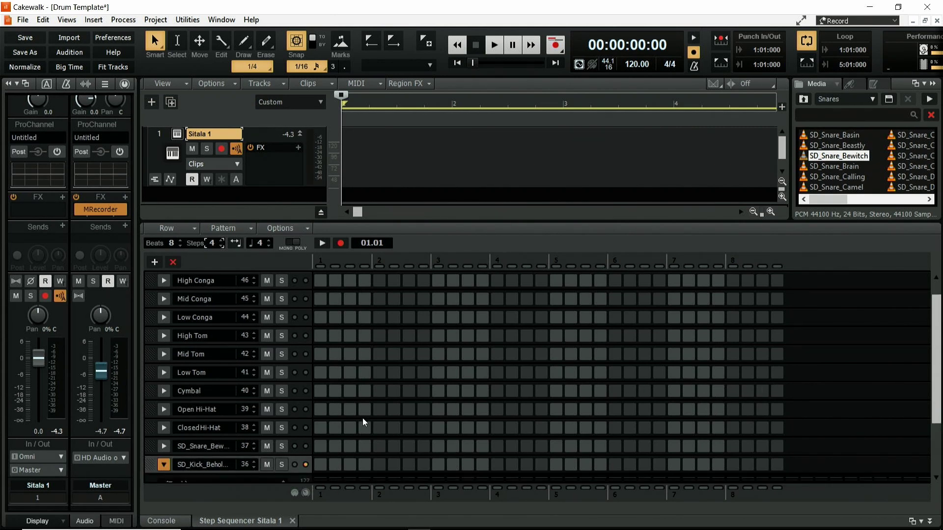
scroll(469, 393, down, 1)
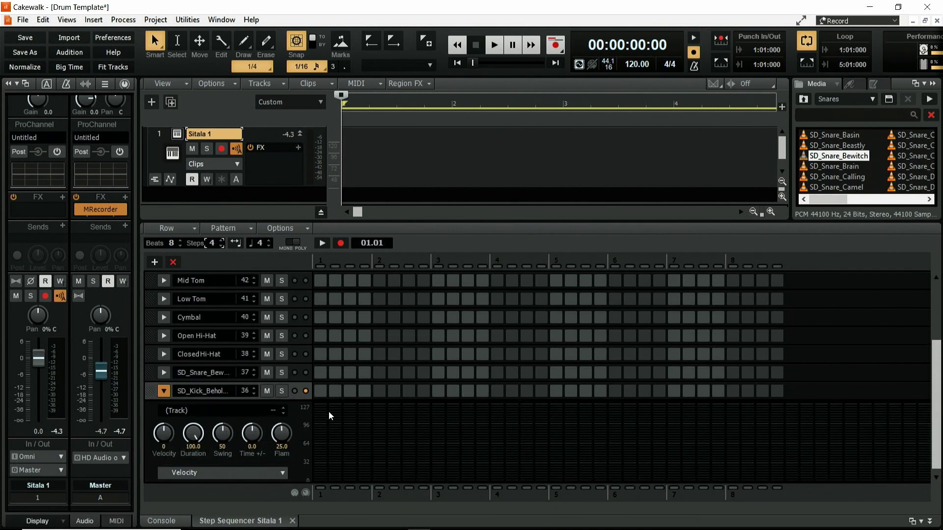
scroll(402, 435, down, 1)
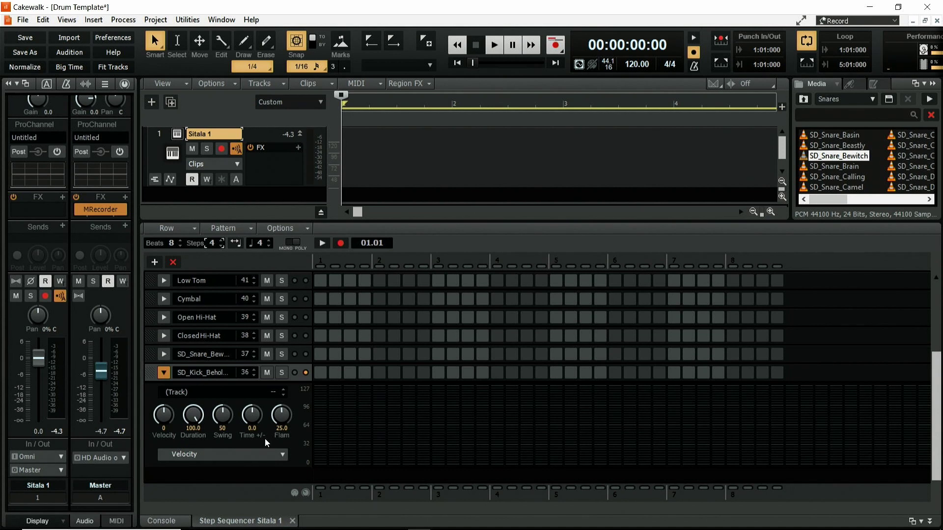
click(246, 453)
click(237, 467)
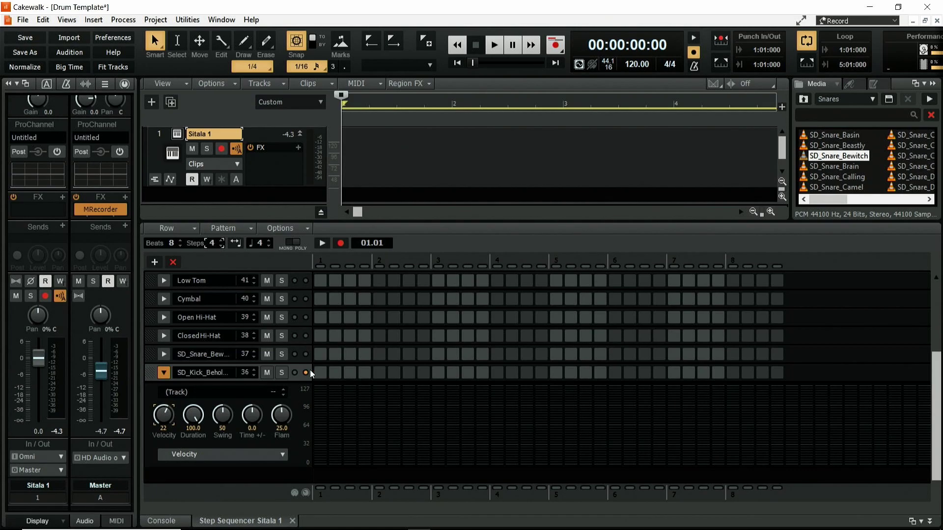
Step: Place kick steps on beat 1 and the second step of beat 2, raise both to maximum velocity, and collapse the row
click(321, 373)
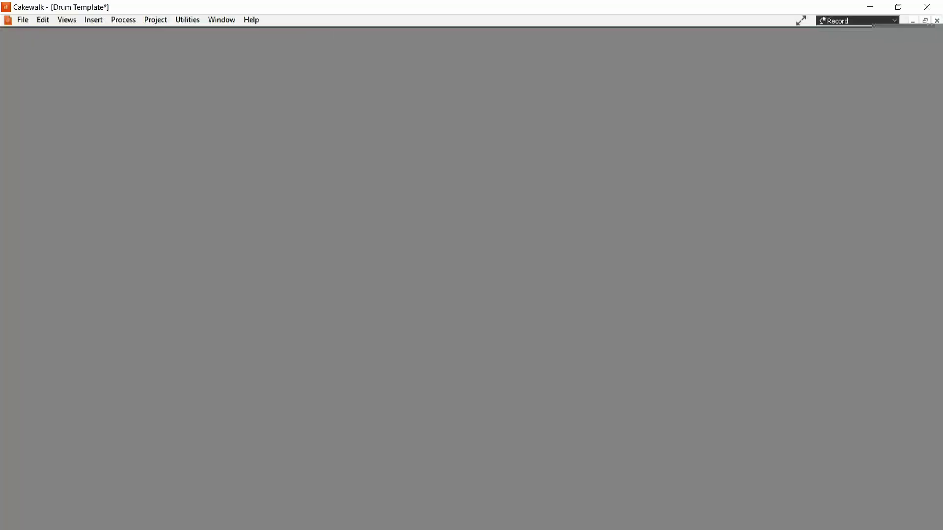
click(394, 373)
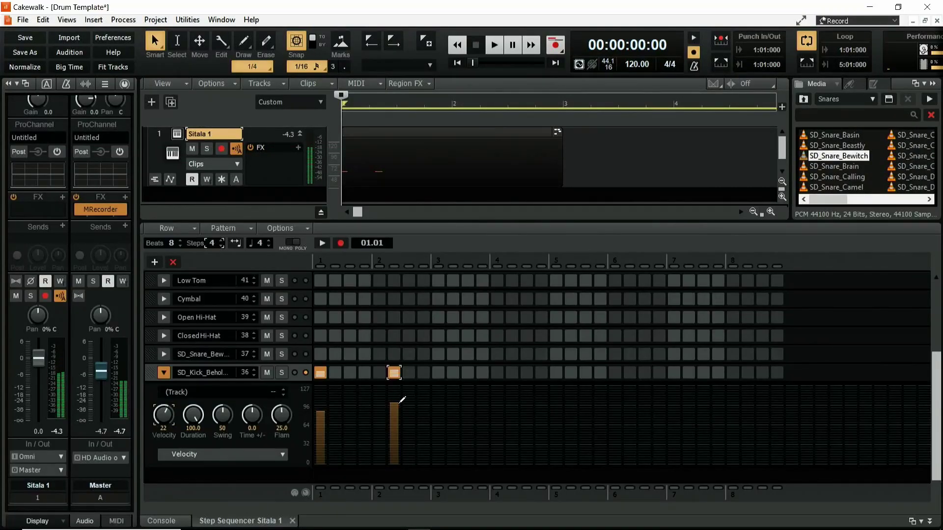
mouse_move(399, 402)
mouse_down()
mouse_move(396, 448)
mouse_move(394, 405)
mouse_up()
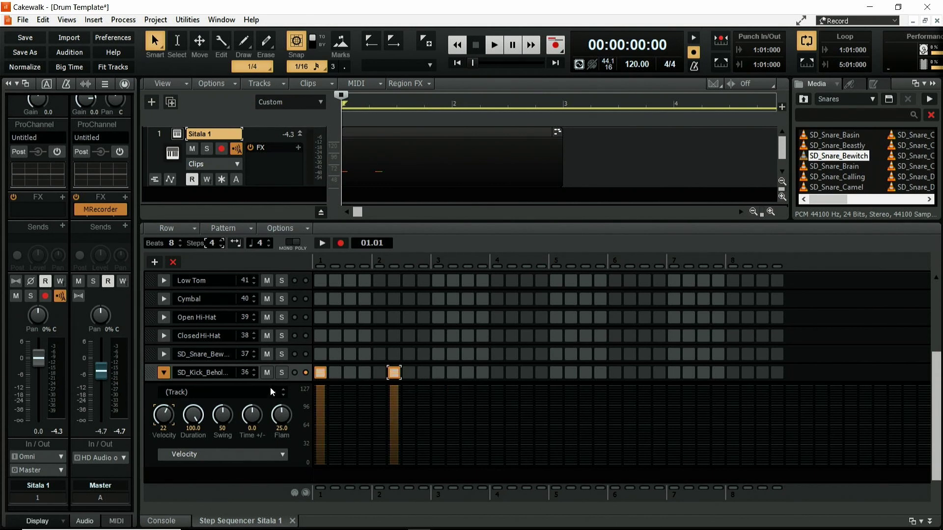
click(163, 374)
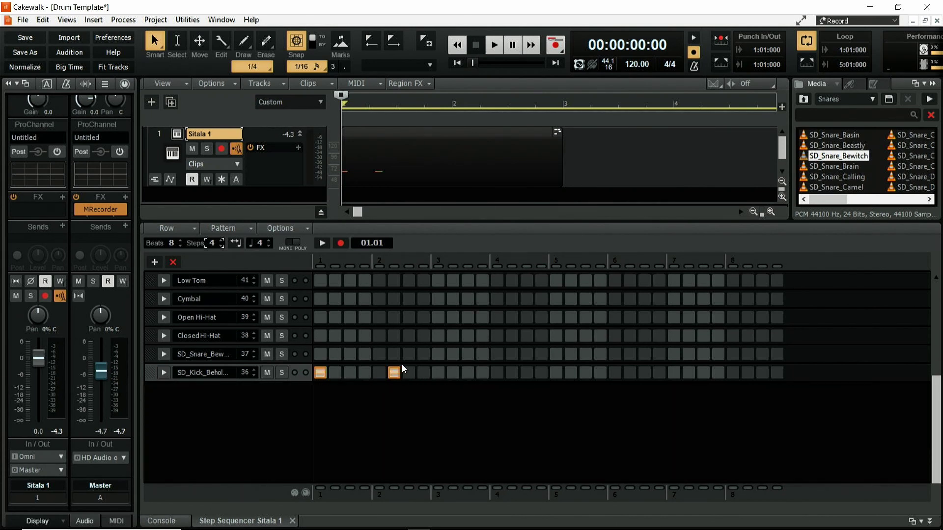
Step: Rework the pattern to have kicks on beats 1 and 5 and snares on beats 3 and 7
click(436, 374)
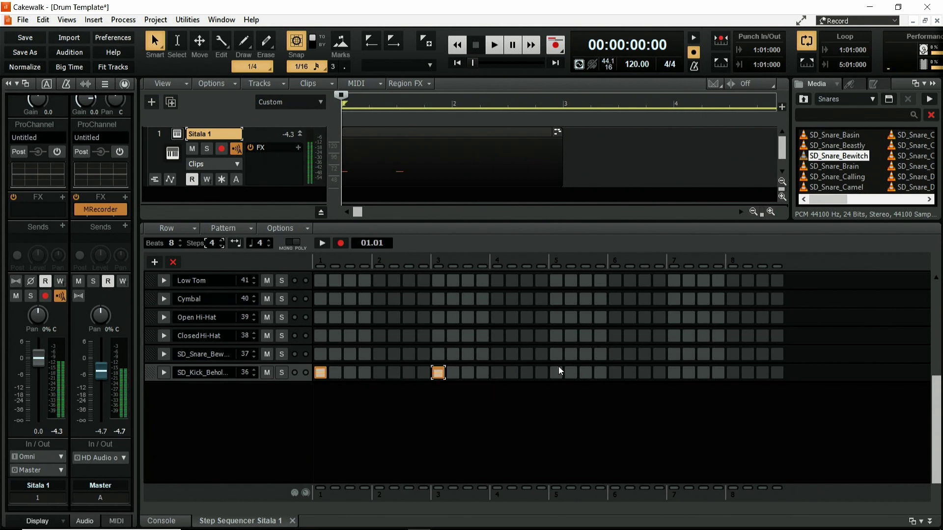
click(556, 374)
click(678, 374)
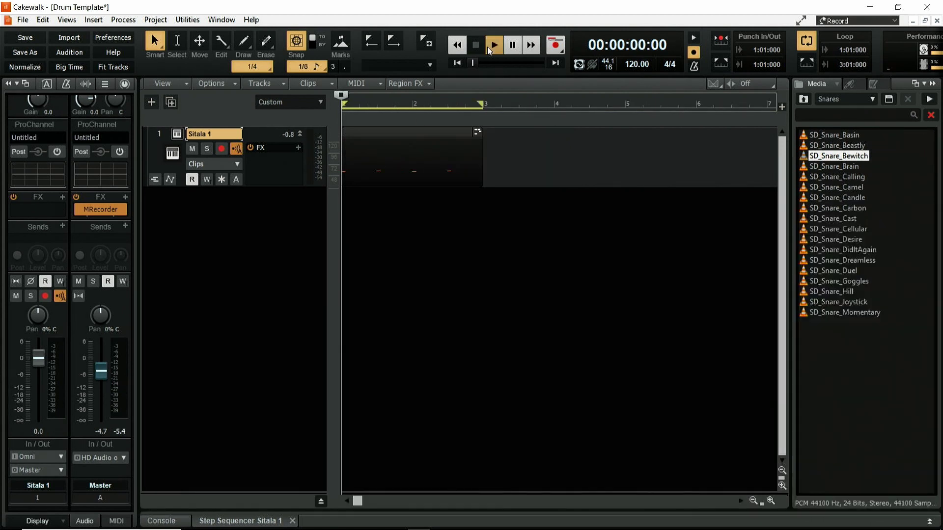
Step: Play the looped pattern and open Sitala below the track to watch its pads trigger
click(493, 46)
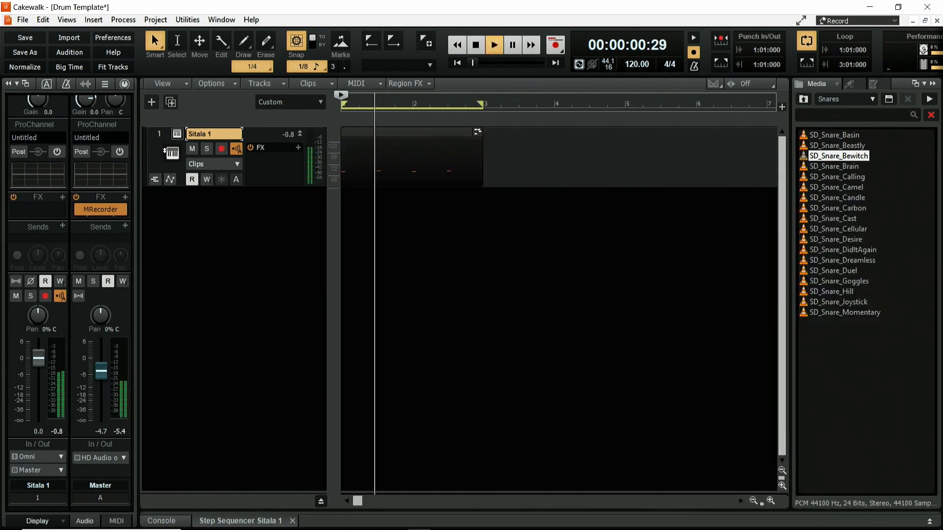
click(177, 137)
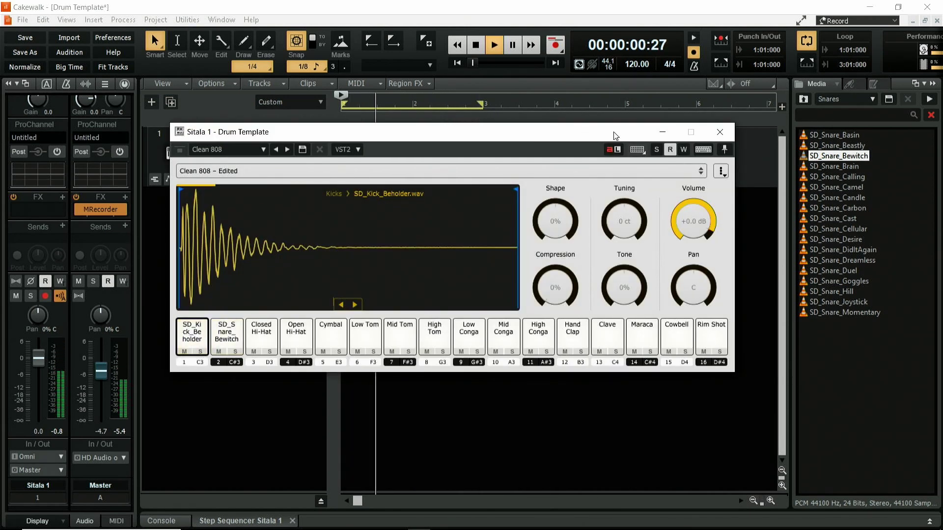
drag(722, 132, 819, 257)
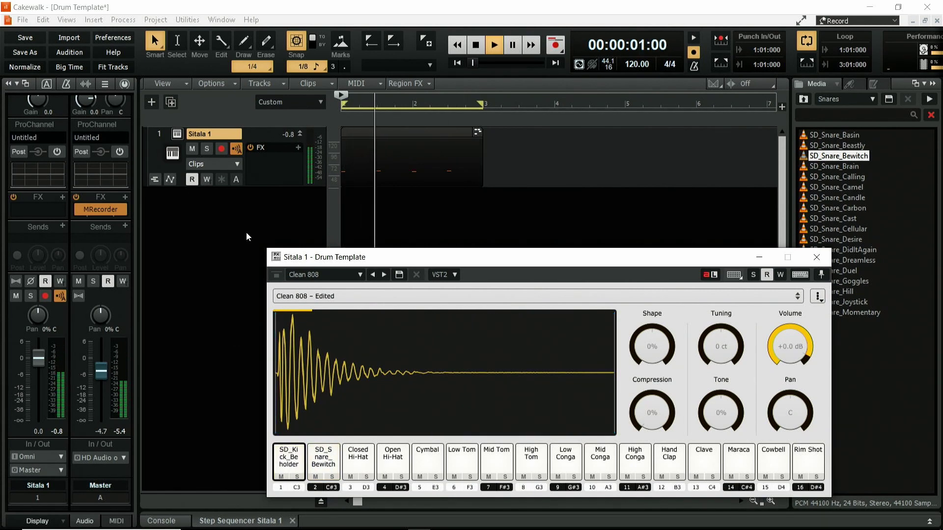
Step: Reopen the clip in the step sequencer, close Sitala, and fill every 4th step of the Closed Hi-Hat row
double_click(345, 160)
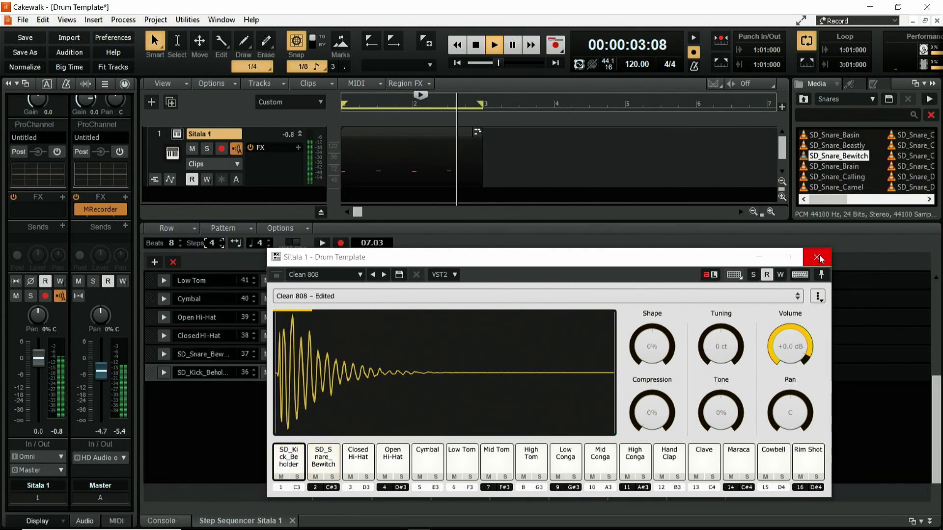
click(816, 256)
right_click(222, 337)
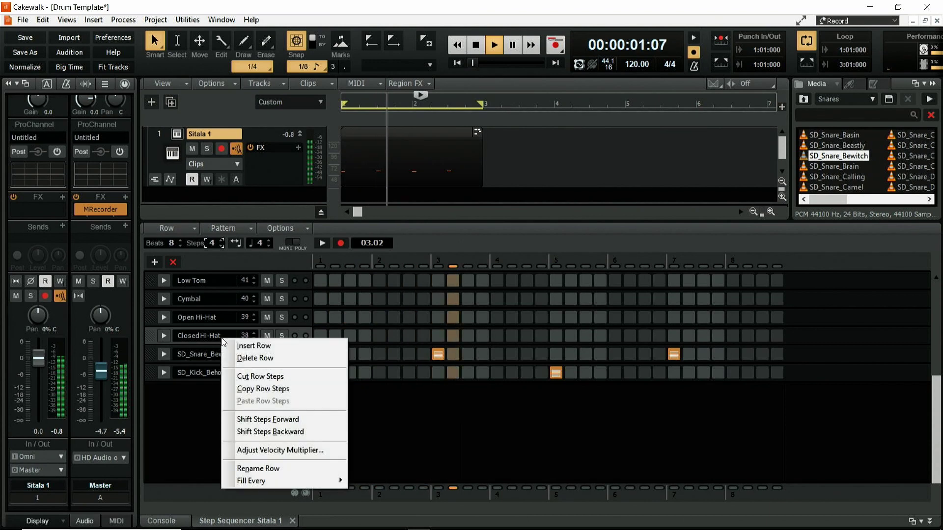
mouse_move(263, 477)
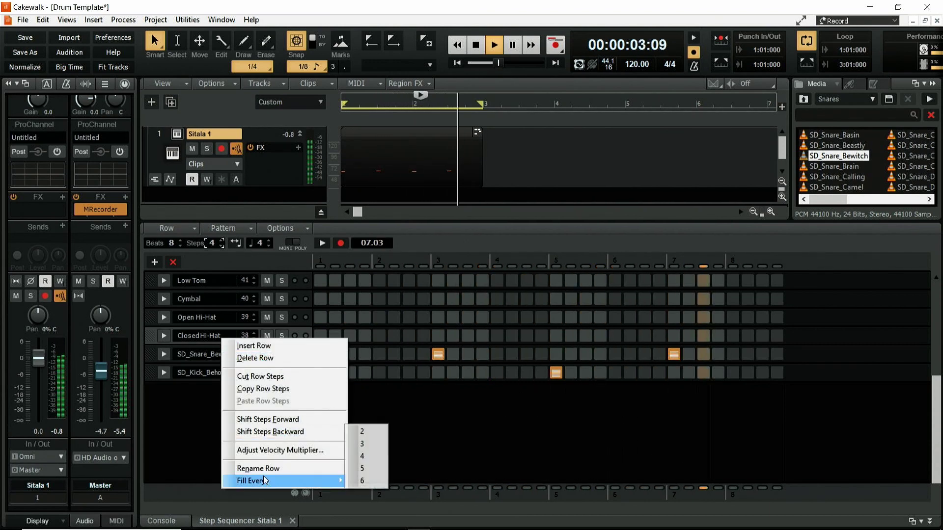
click(369, 456)
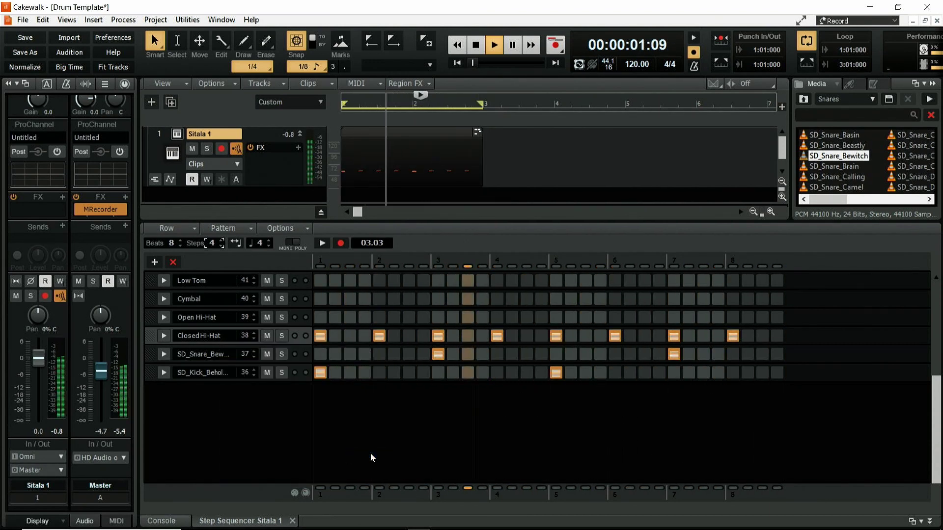
Step: Fill every 5th step of the Closed Hi-Hat row on top of the existing hits
right_click(217, 334)
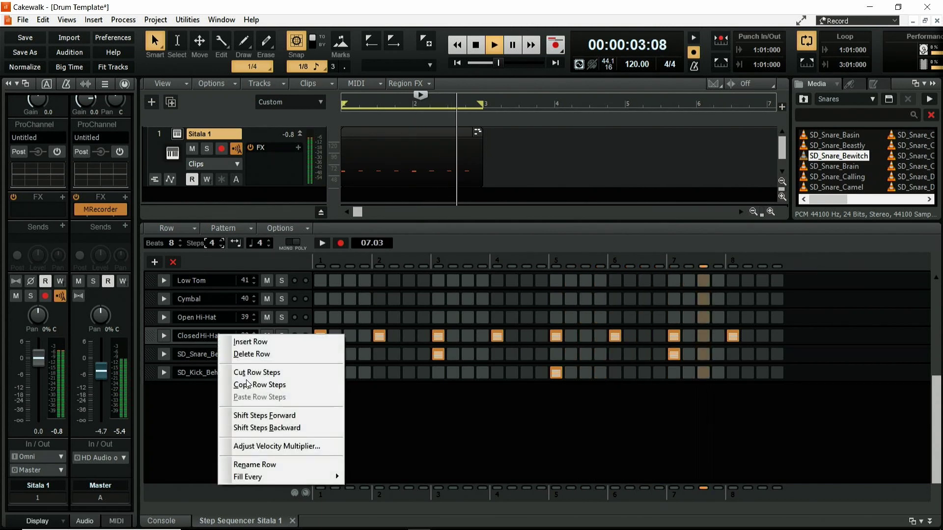
click(367, 465)
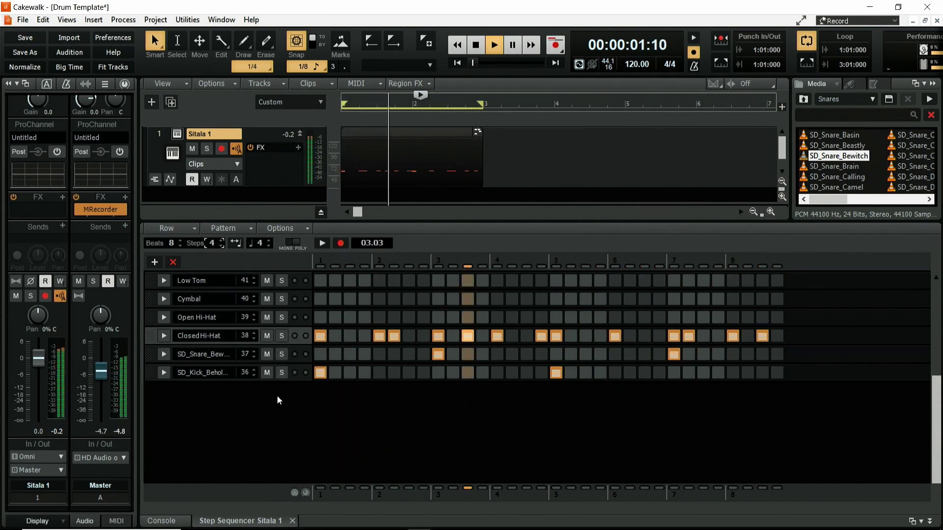
right_click(226, 339)
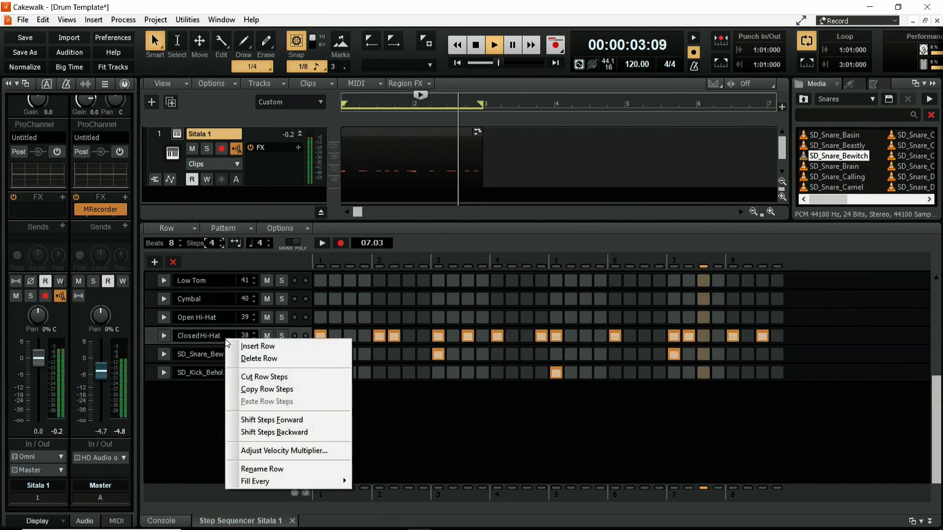
click(160, 431)
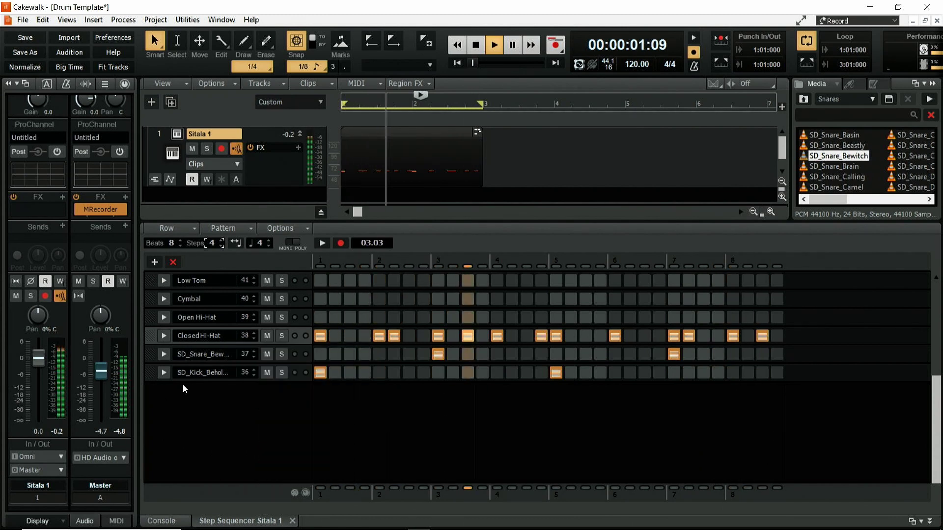
right_click(208, 340)
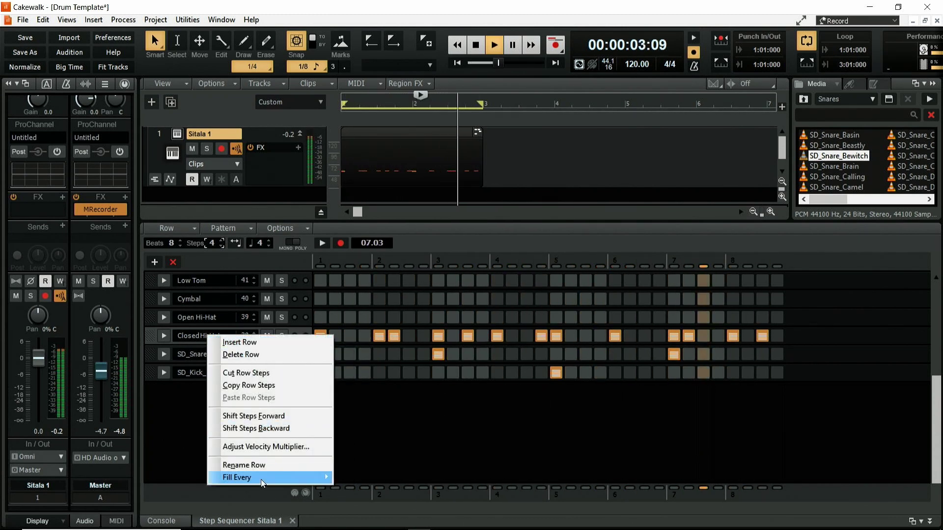
mouse_move(264, 480)
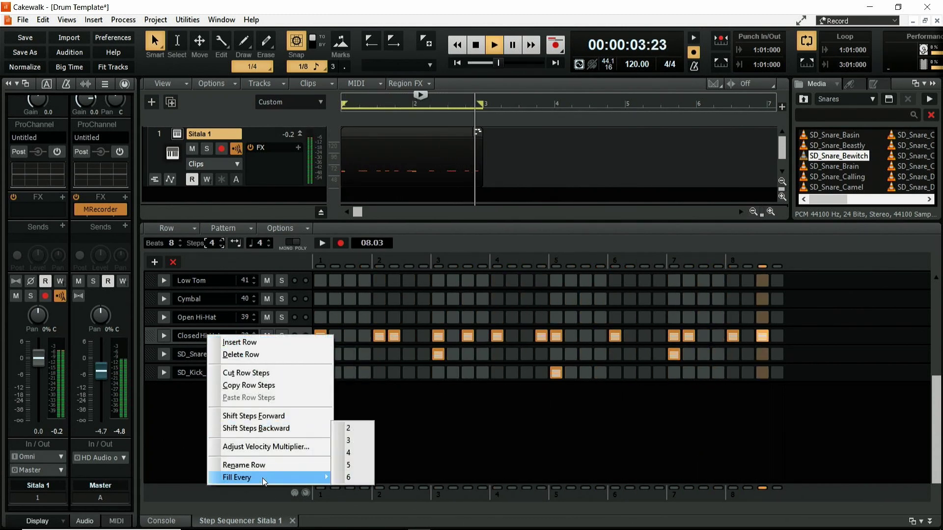
click(192, 427)
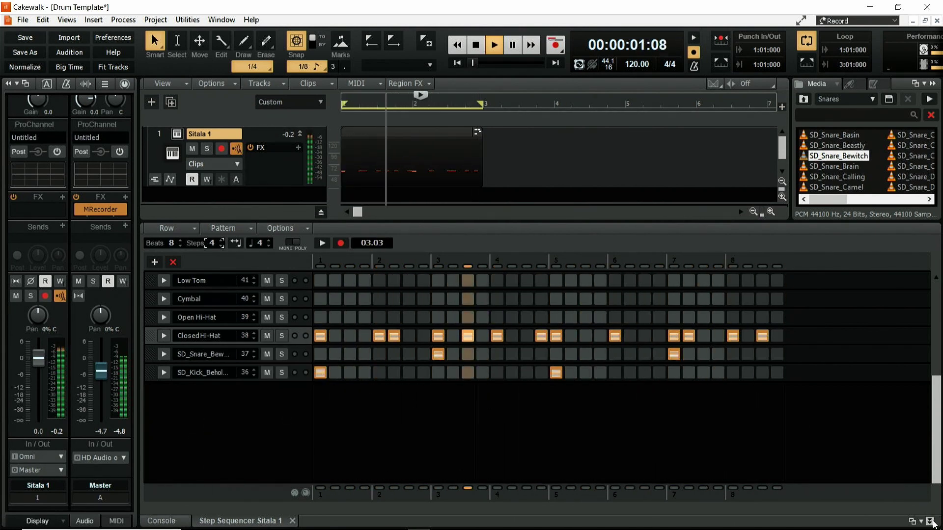
Step: Collapse the Step Sequencer, reopen Sitala on the Sitala 1 track, and select its Closed Hi-Hat pad
click(931, 522)
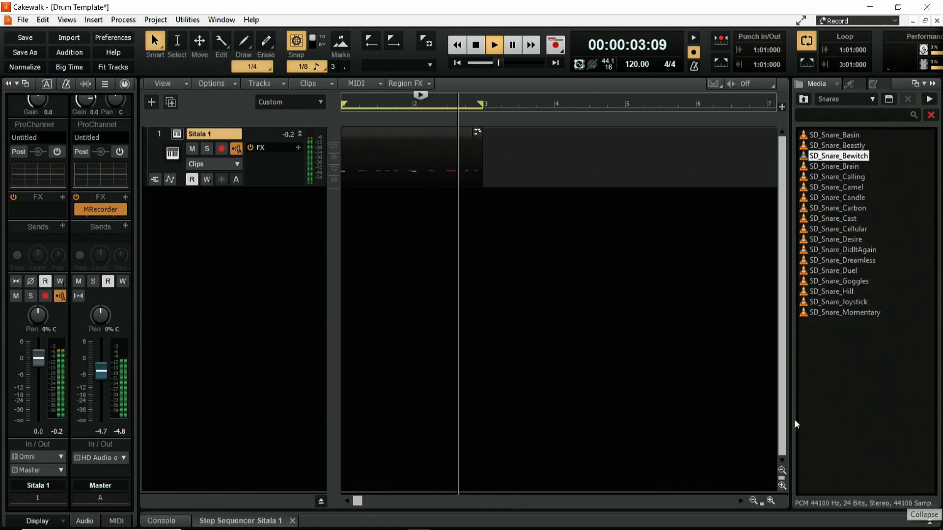
click(177, 134)
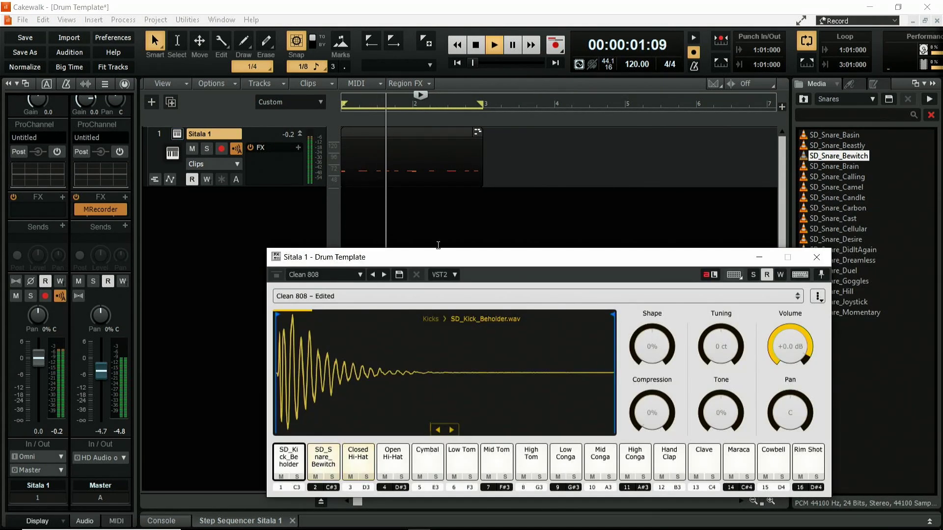
drag(410, 257, 362, 204)
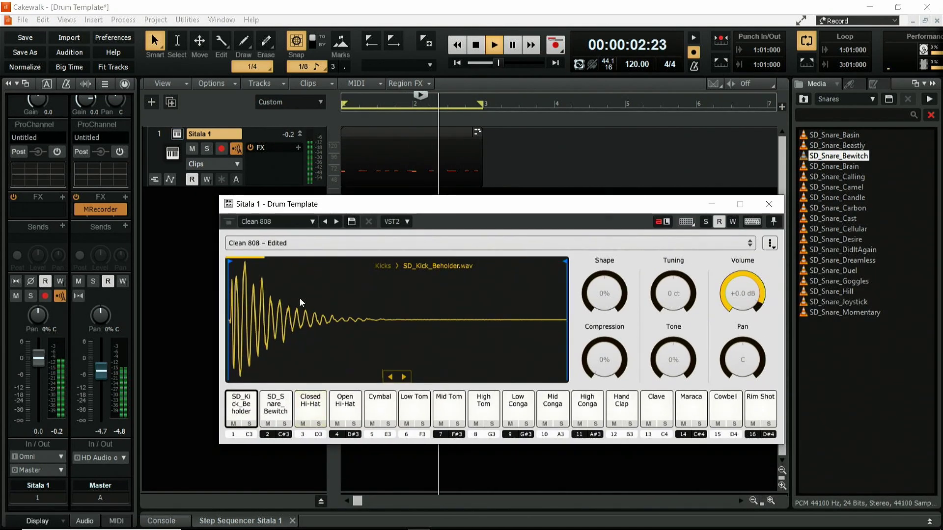
click(311, 405)
drag(634, 204, 611, 228)
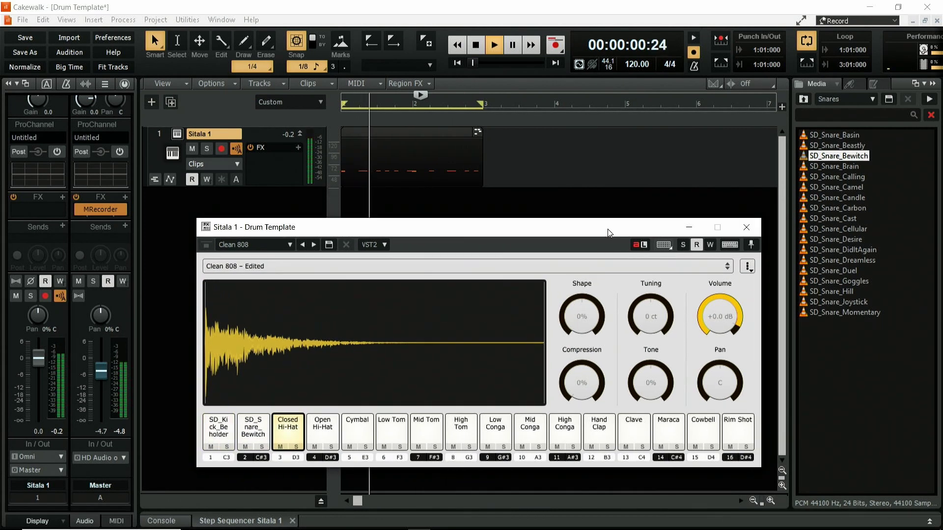
Step: Browse the media files to the Closed folder inside Hats and audition SD_ClHat_Dolphin
click(803, 100)
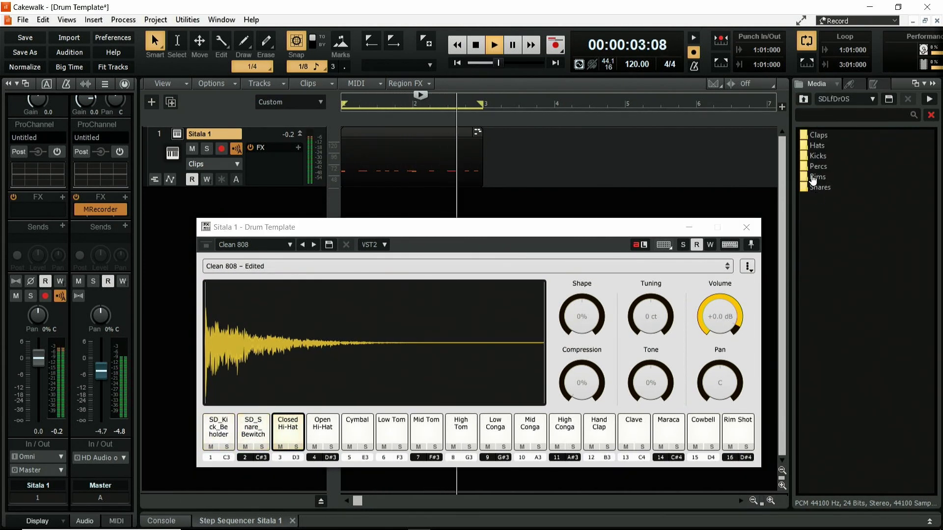
double_click(817, 146)
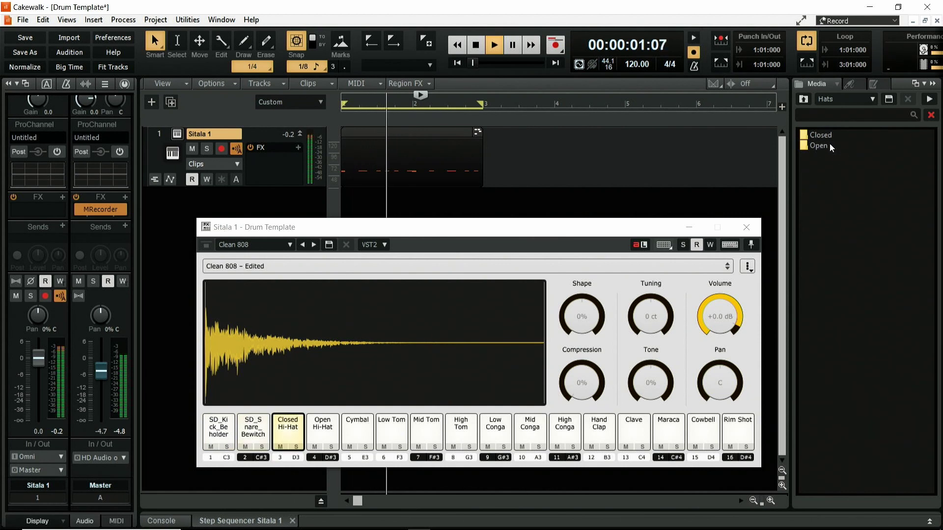
double_click(817, 135)
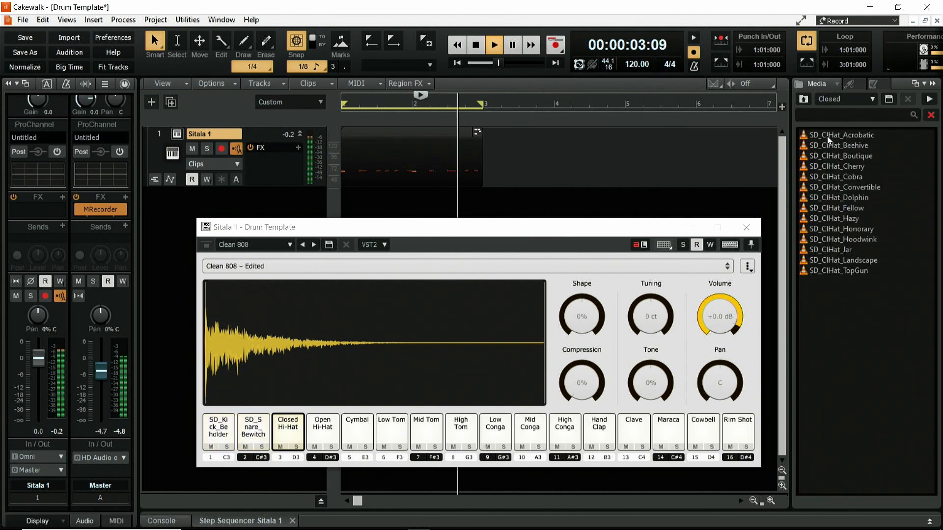
click(840, 198)
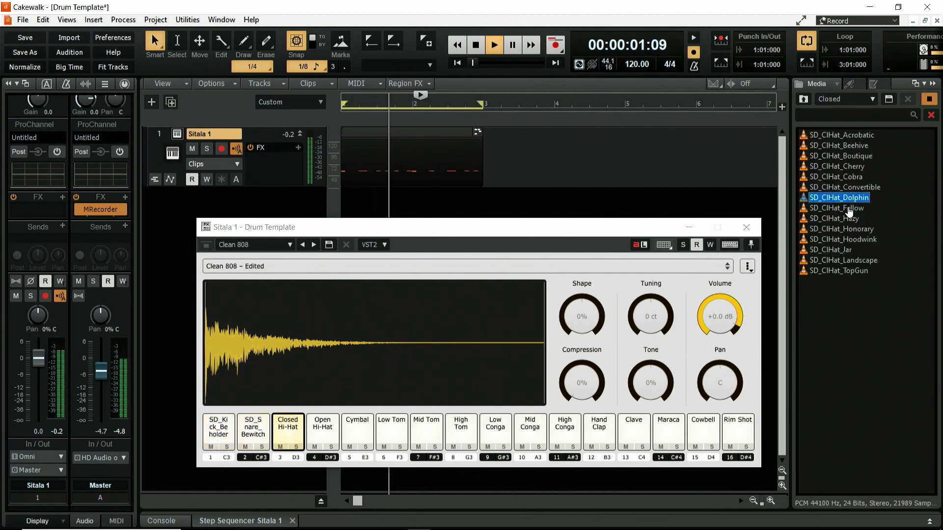
Step: Try the SD_ClHat_Cobra sample and then SD_ClHat_Beehive on Sitala's third pad while the loop plays
drag(850, 183, 289, 430)
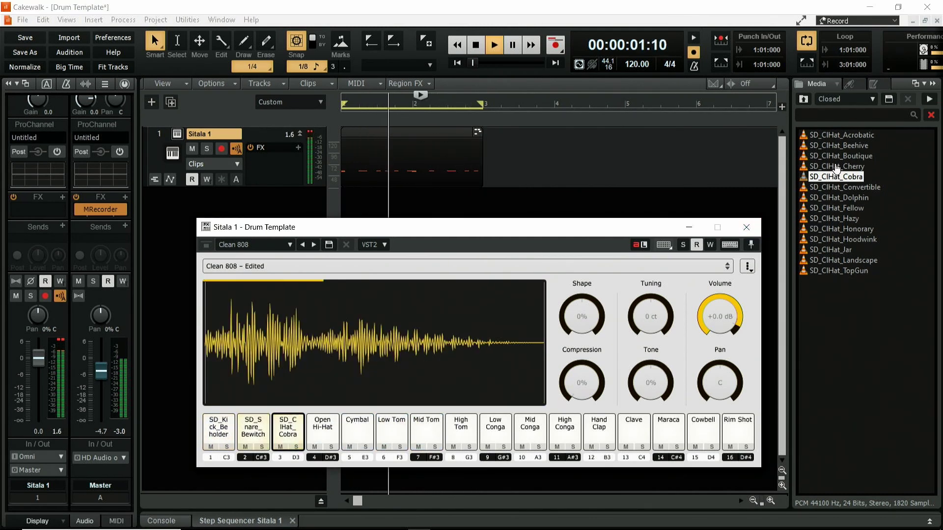
drag(839, 146, 289, 427)
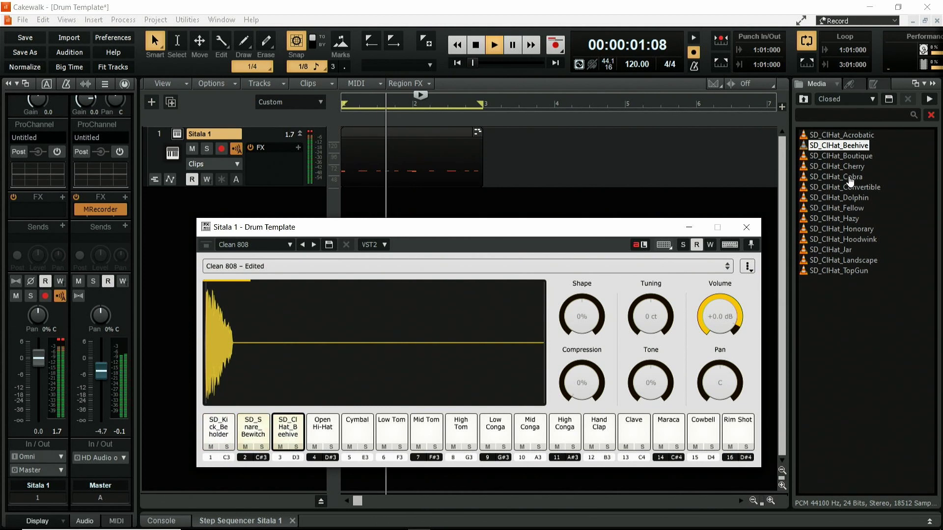
Step: Load SD_ClHat_Cherry onto Sitala's third pad, close Sitala, and stop playback
drag(855, 171, 288, 431)
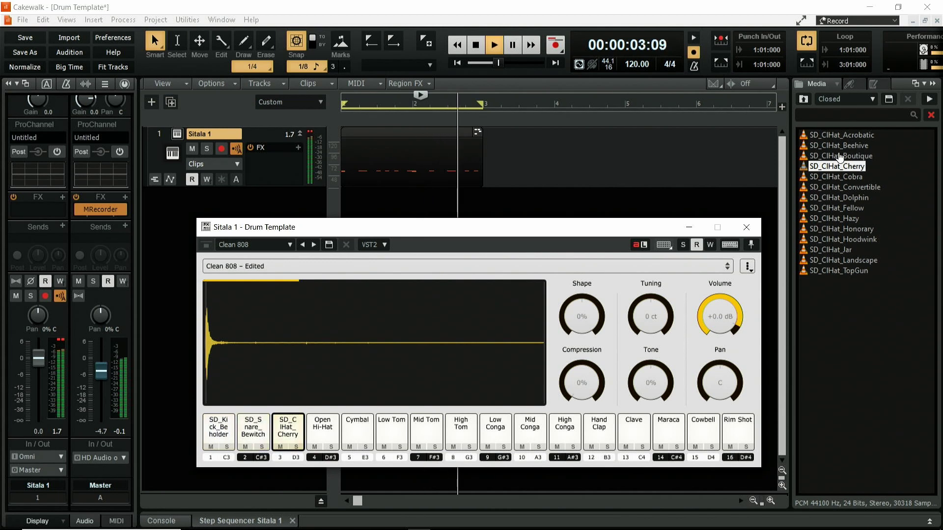
click(746, 227)
click(476, 46)
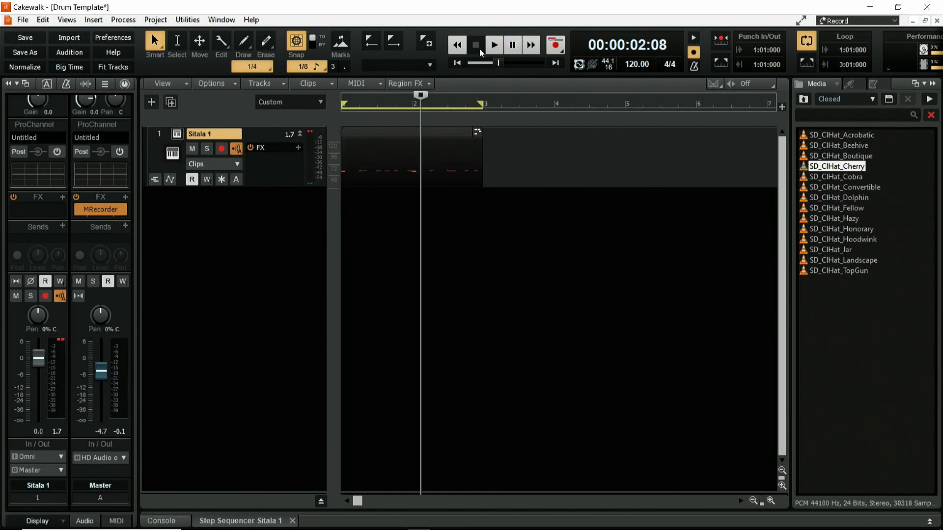
Step: Open the Console, widen its track strip area, and play the loop to check the Sitala 1 and Master levels
click(162, 522)
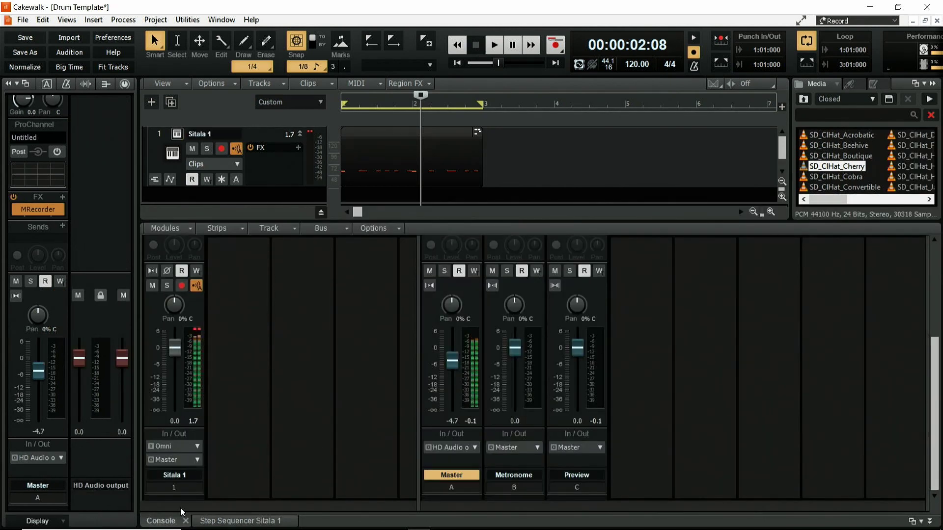
drag(419, 316, 506, 324)
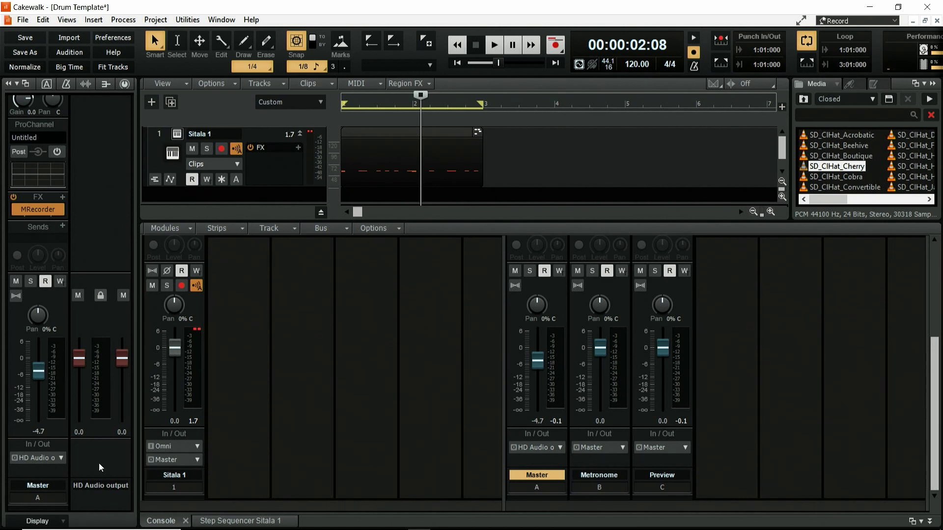
click(492, 52)
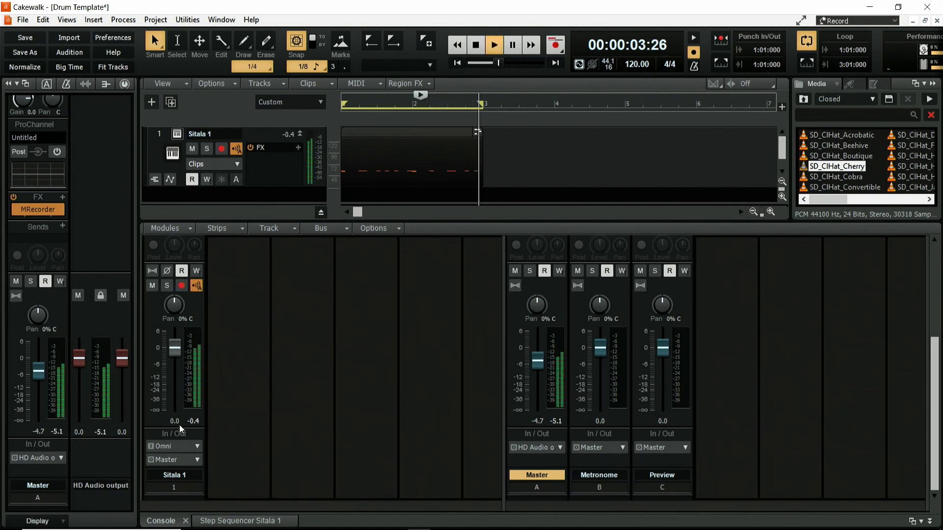
click(477, 46)
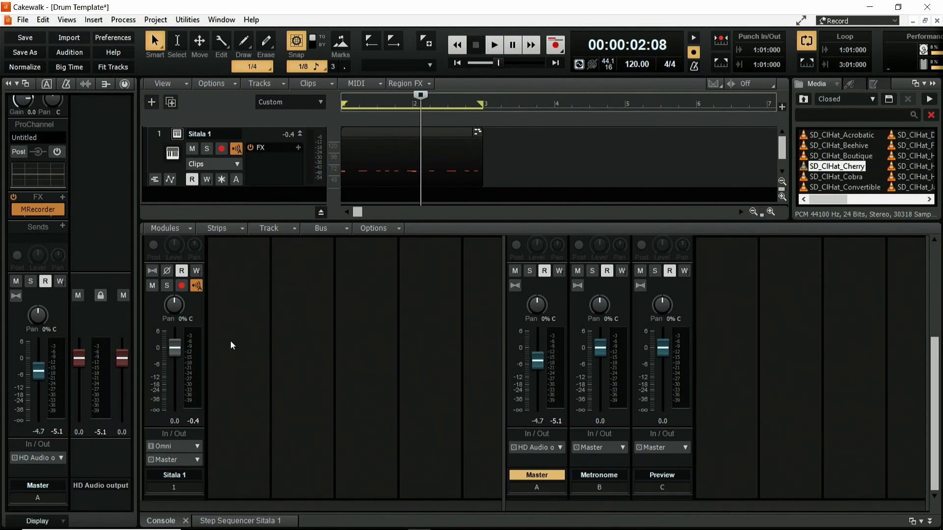
drag(505, 286, 333, 307)
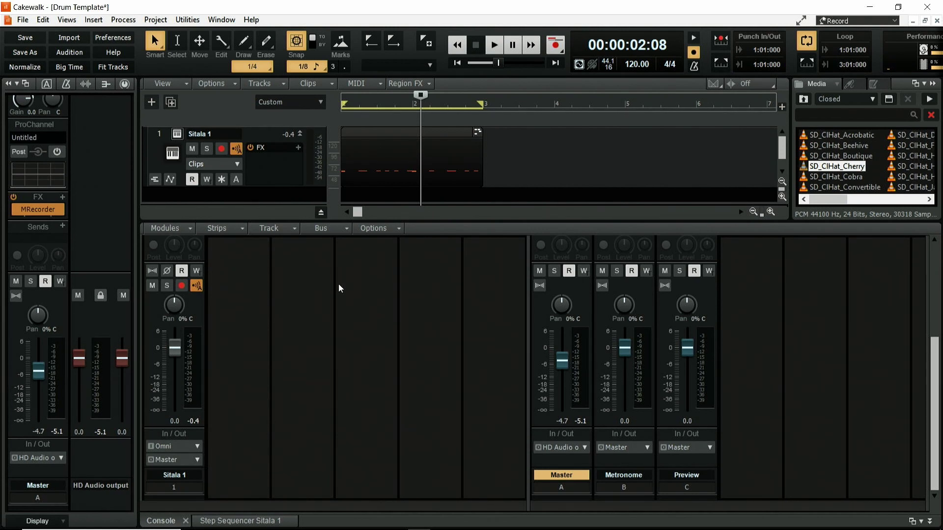
Step: Set Sitala's audio output to 16 Channel Output (One Channel per Pad)
click(178, 135)
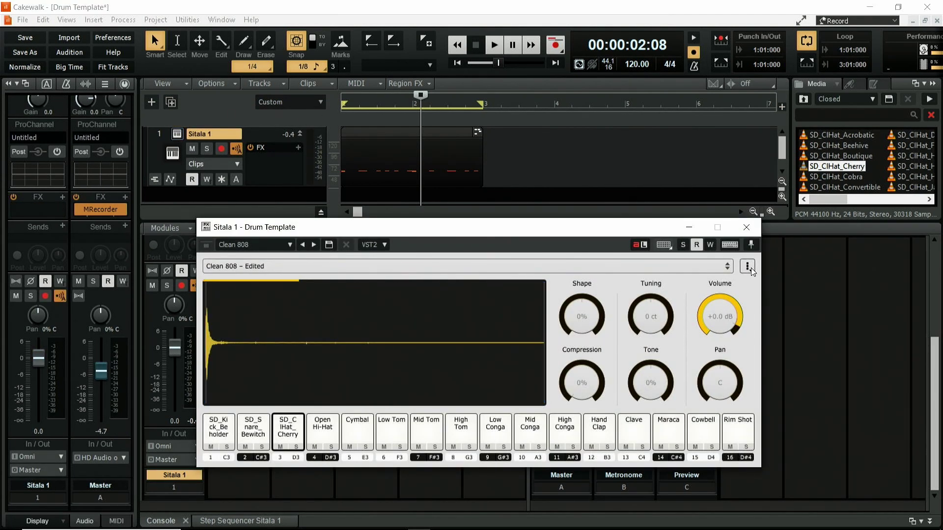
click(748, 267)
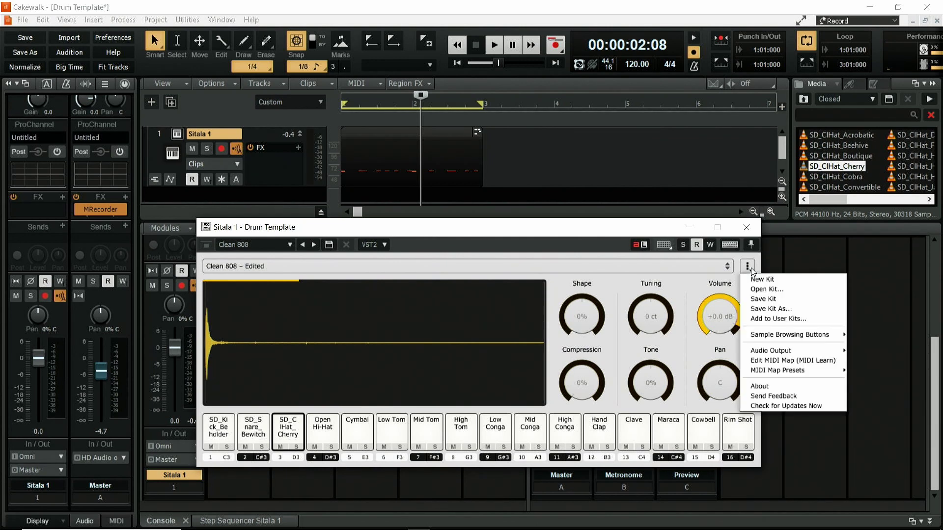
mouse_move(782, 350)
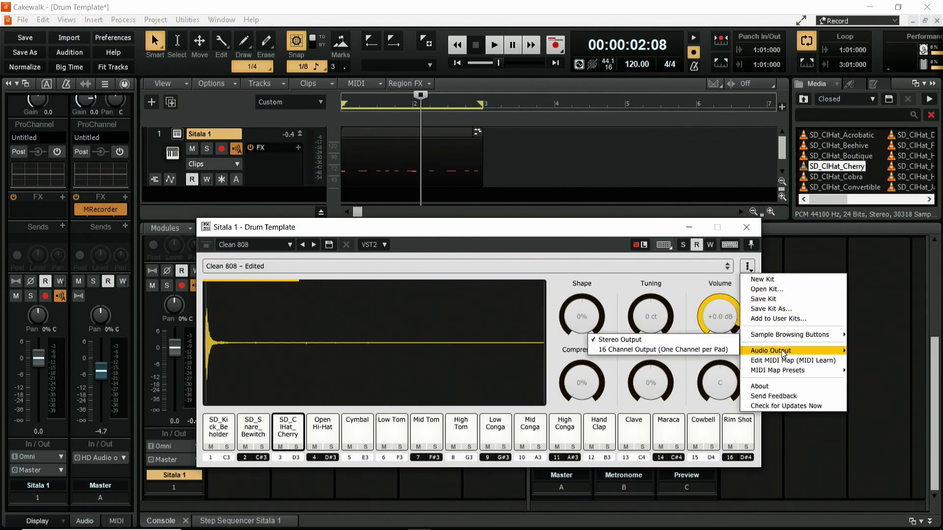
click(647, 350)
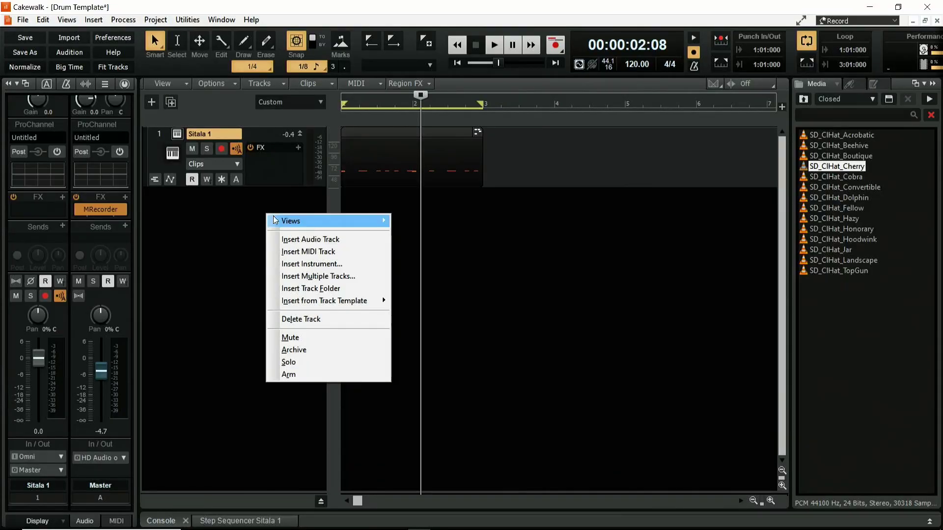
Step: Insert three audio tracks below the Sitala 1 track
click(321, 240)
right_click(236, 278)
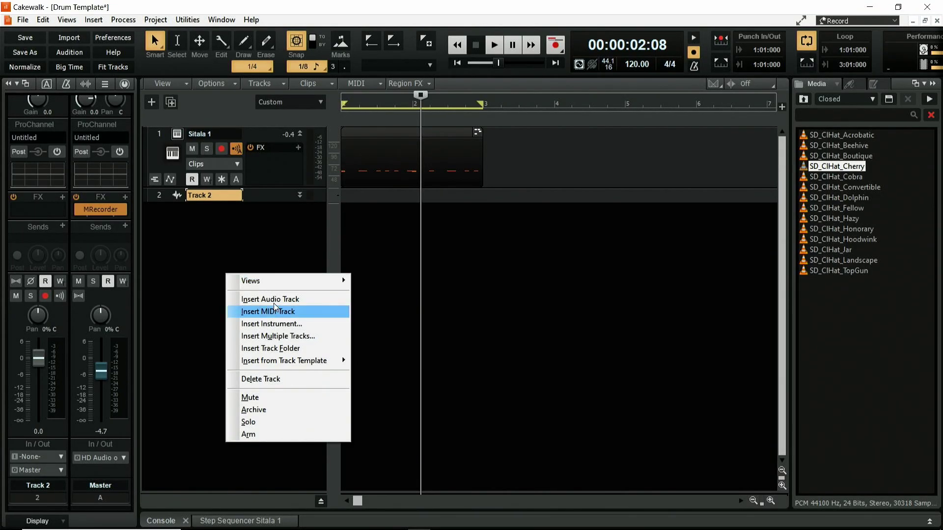
click(273, 300)
right_click(238, 281)
click(294, 306)
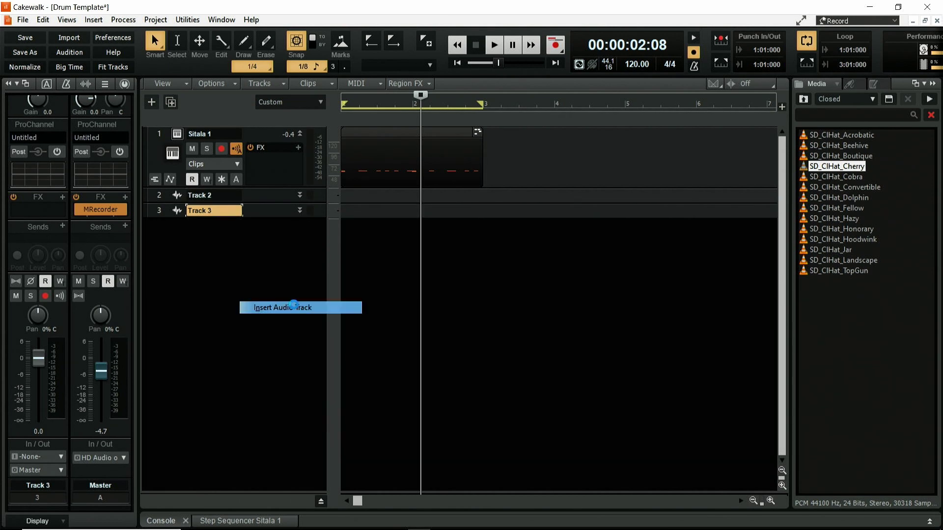
Step: Rename tracks 2, 3 and 4 as Kick, Snare and Hihat
double_click(220, 194)
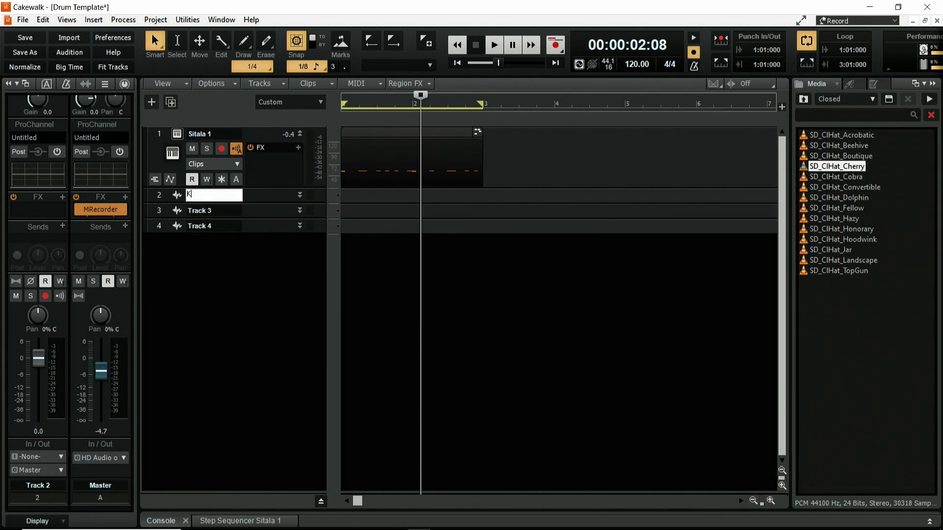
key(Return)
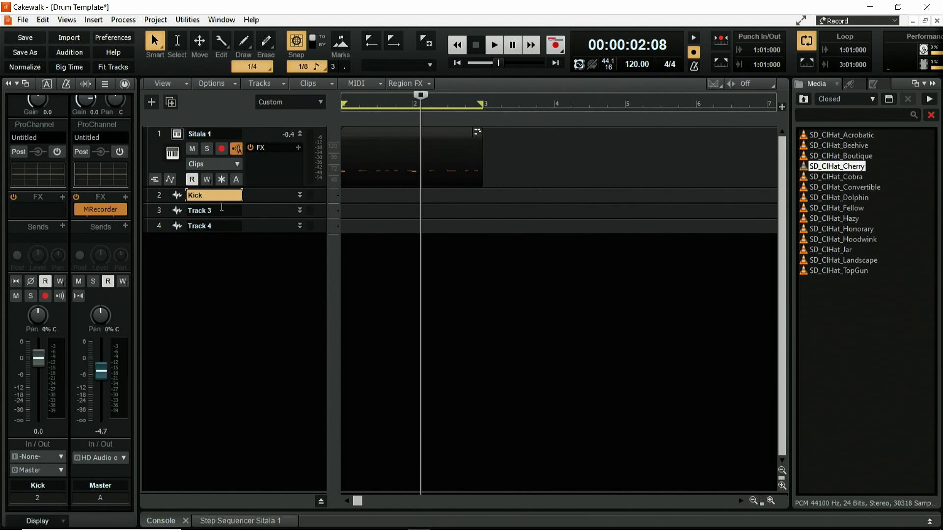
double_click(222, 208)
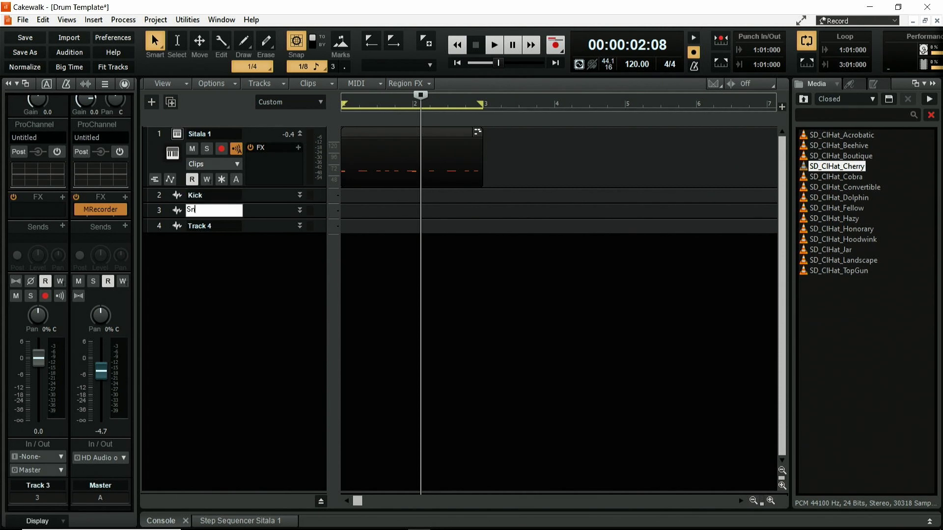
key(Return)
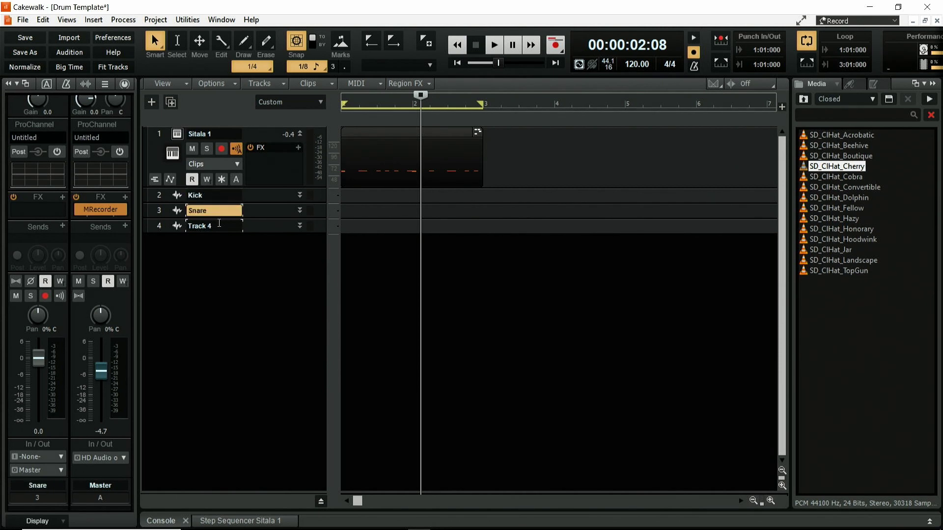
click(220, 224)
double_click(230, 228)
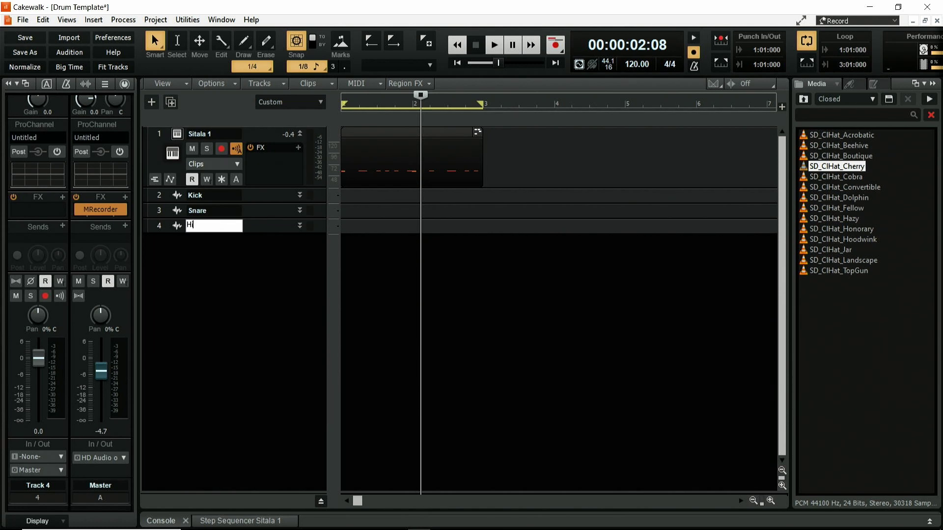
text(Hihat)
key(Return)
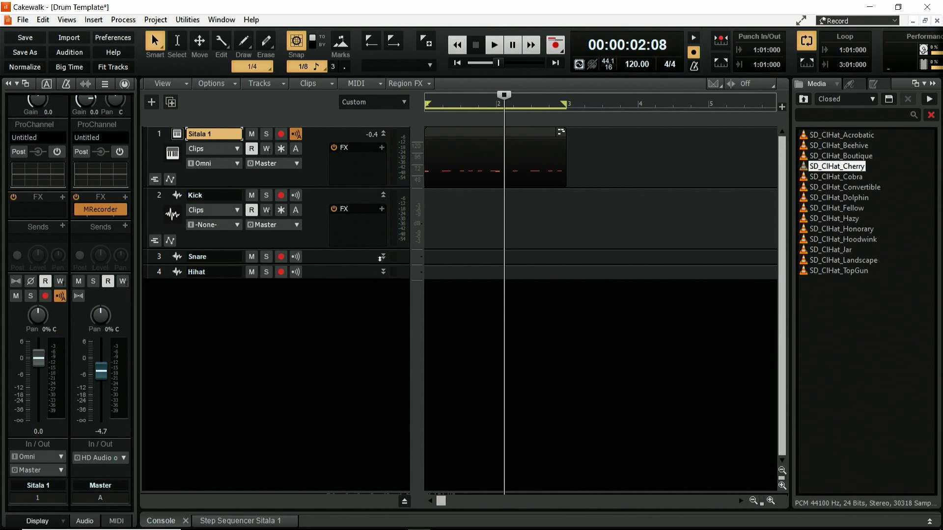
Step: Expand the Snare and Hihat tracks to show their input and output settings
click(343, 257)
click(383, 256)
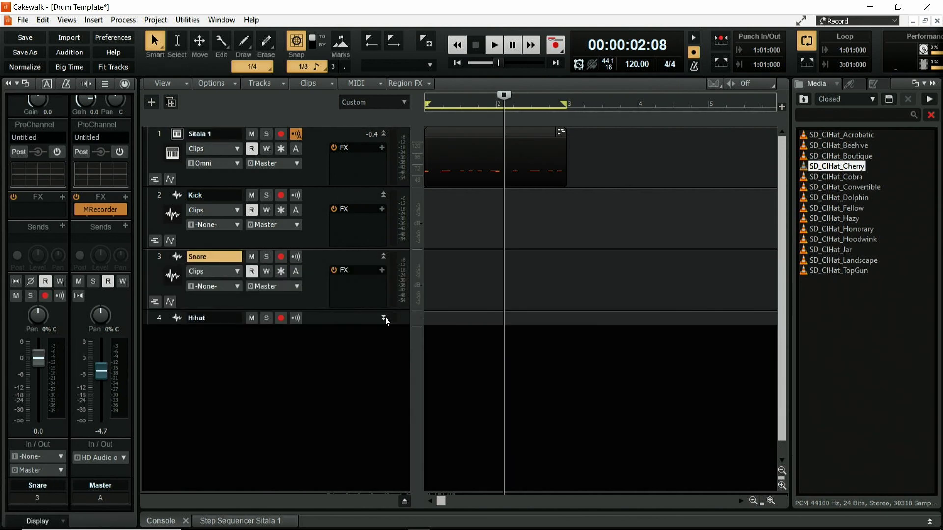
click(383, 317)
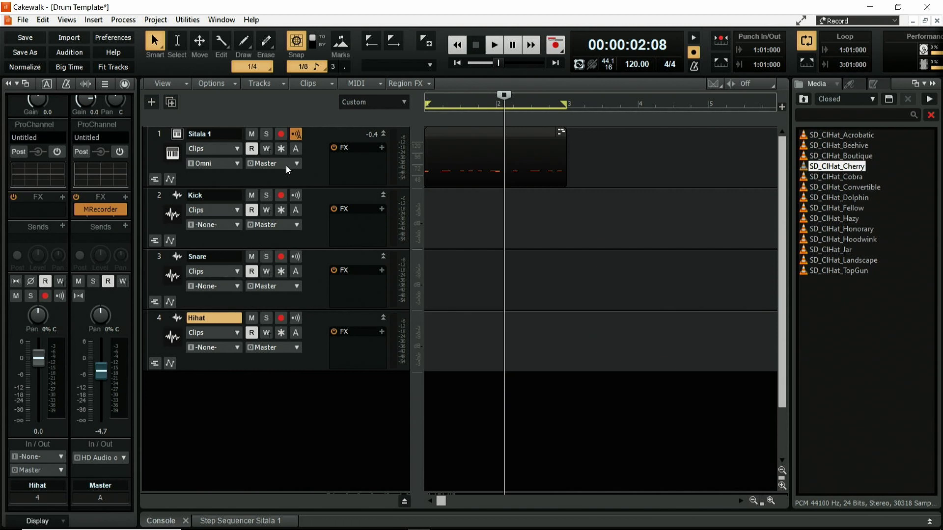
Step: Set the Sitala 1 track's output to None, lower its Console fader to -INF, and collapse the docked views
click(271, 164)
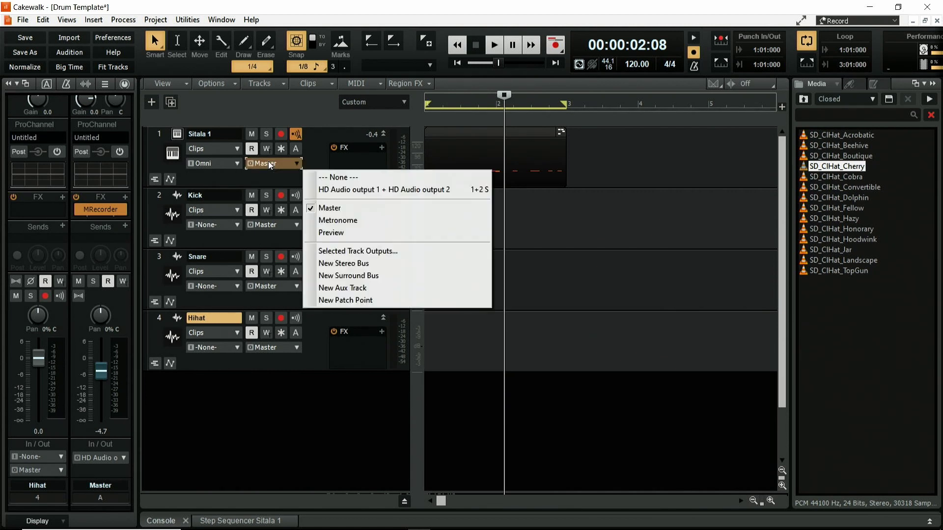
click(350, 178)
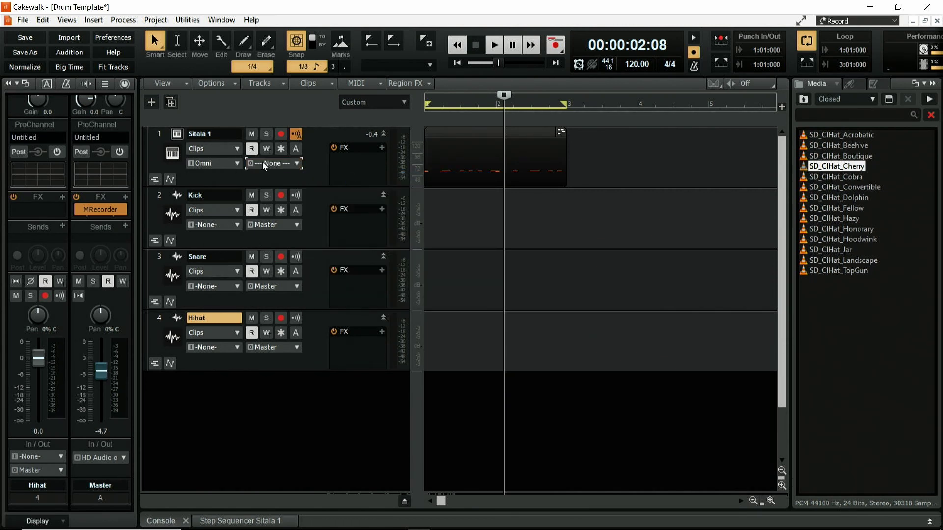
click(167, 521)
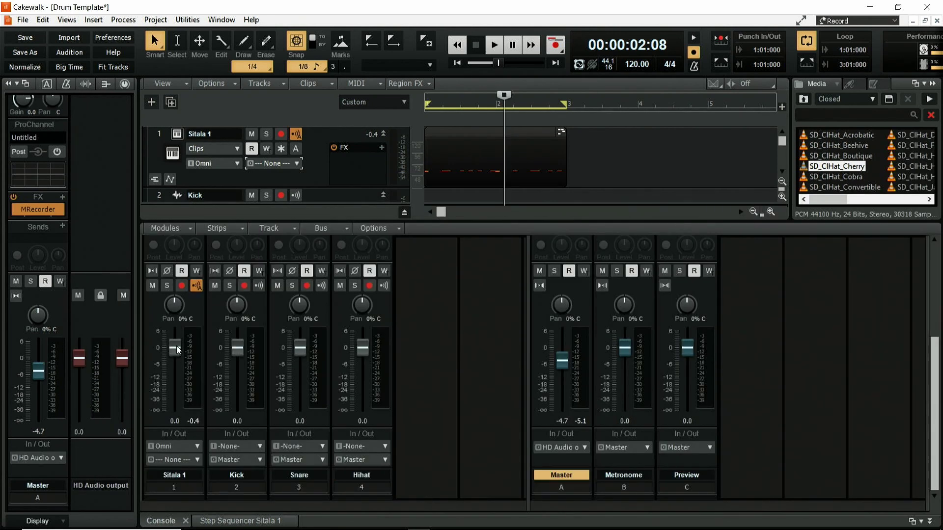
drag(176, 346, 175, 408)
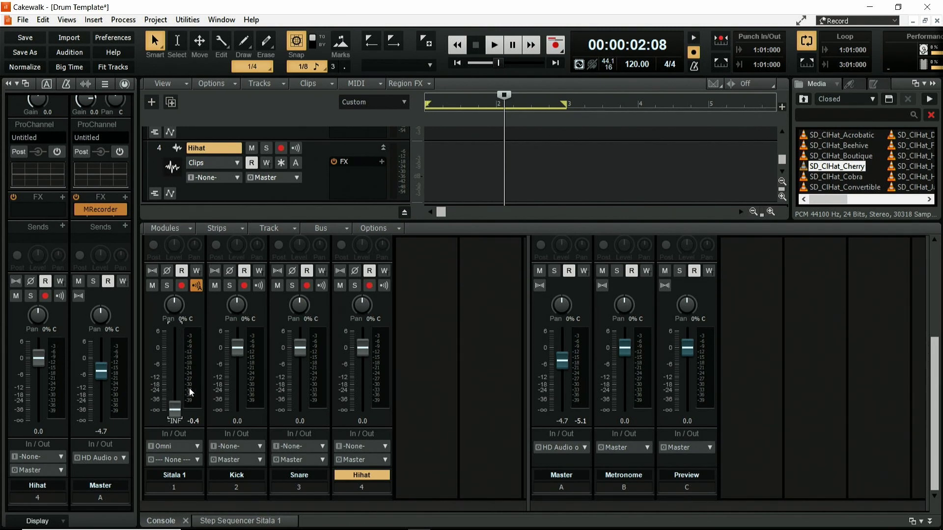
click(223, 522)
key(d)
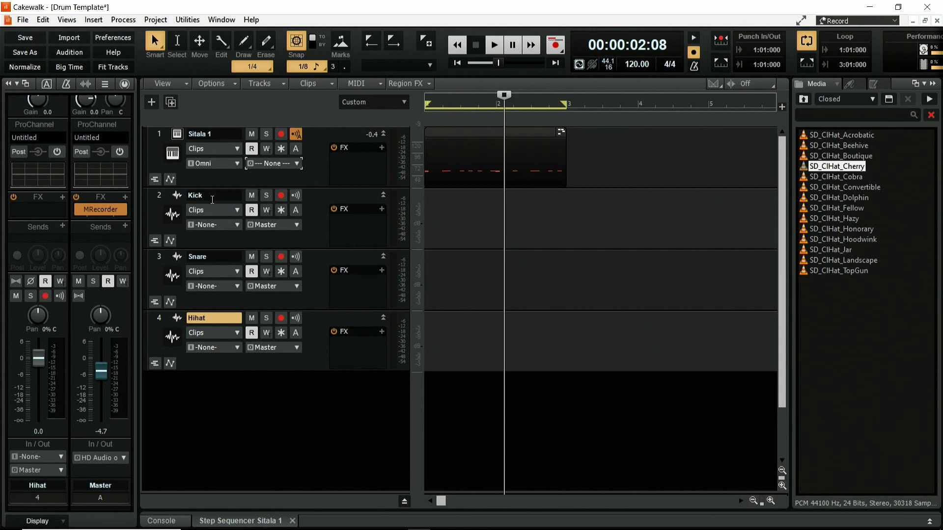
Step: Set the Kick, Snare and Hihat track inputs to Sitala 1's stereo L/R output pairs #1, #2 and #3 respectively
click(219, 225)
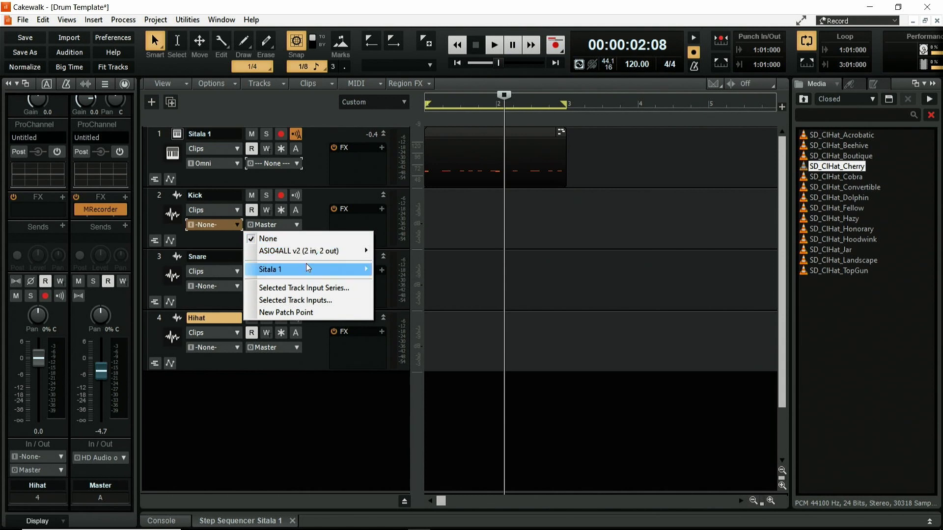
mouse_move(305, 263)
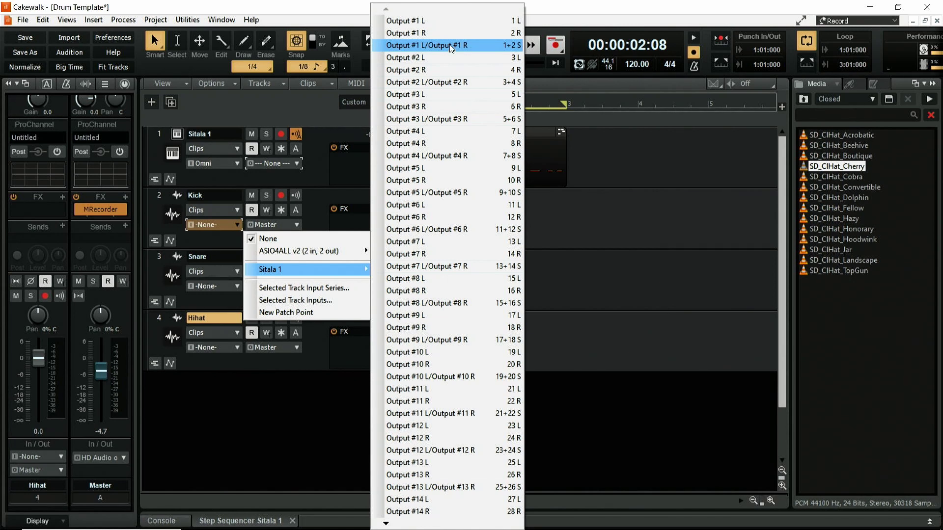
click(487, 44)
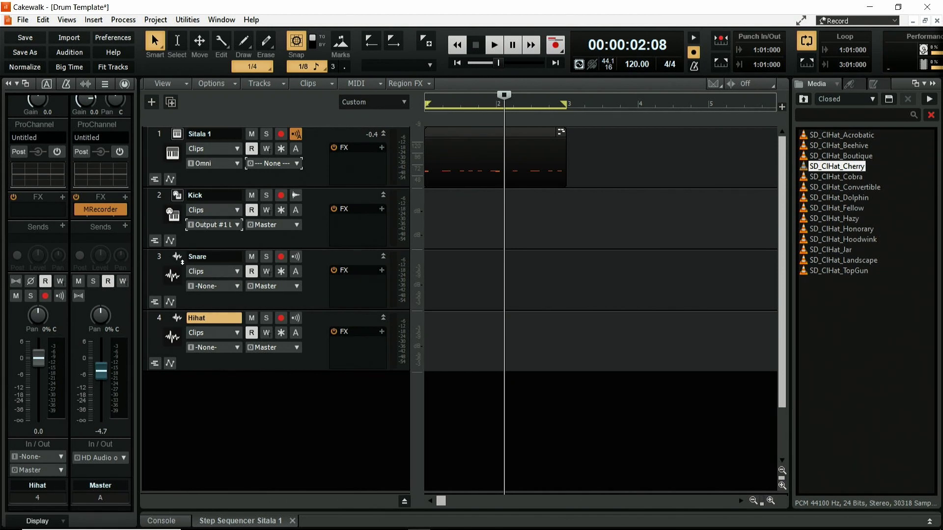
click(211, 287)
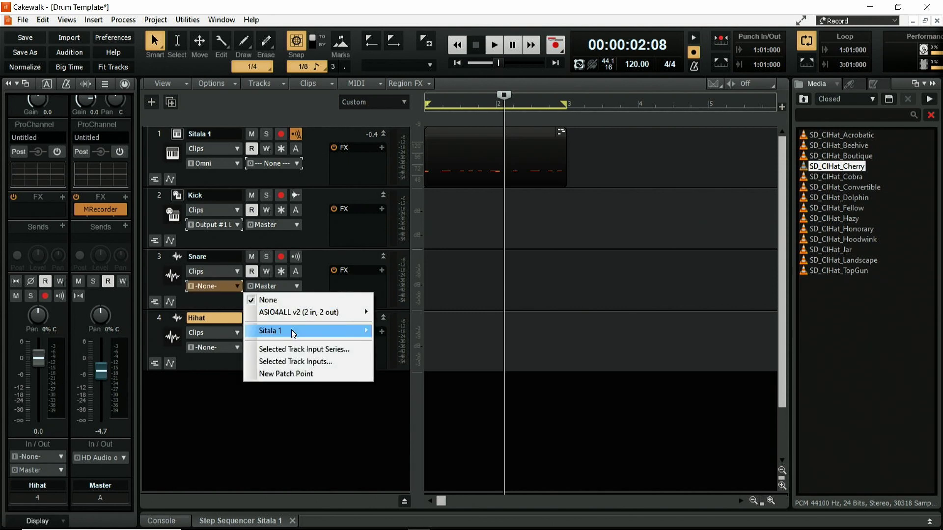
mouse_move(292, 332)
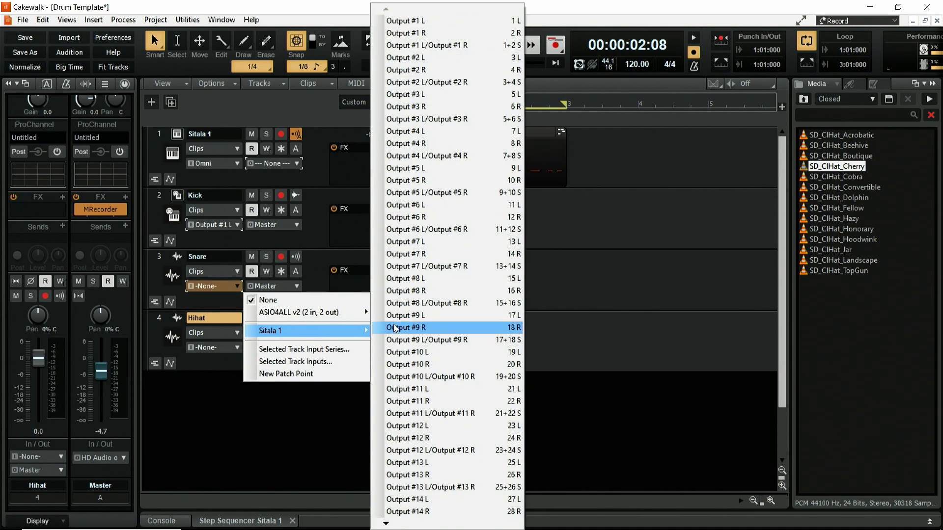
click(421, 81)
click(238, 348)
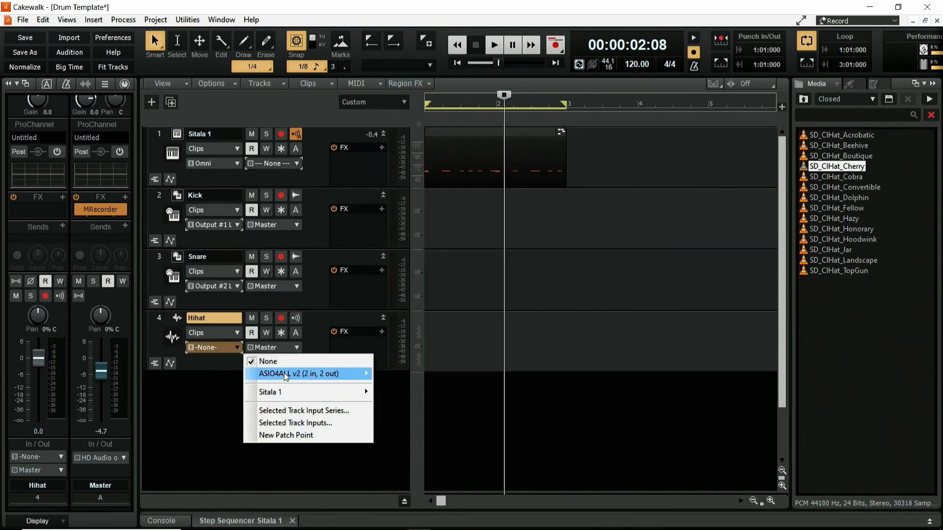
mouse_move(295, 390)
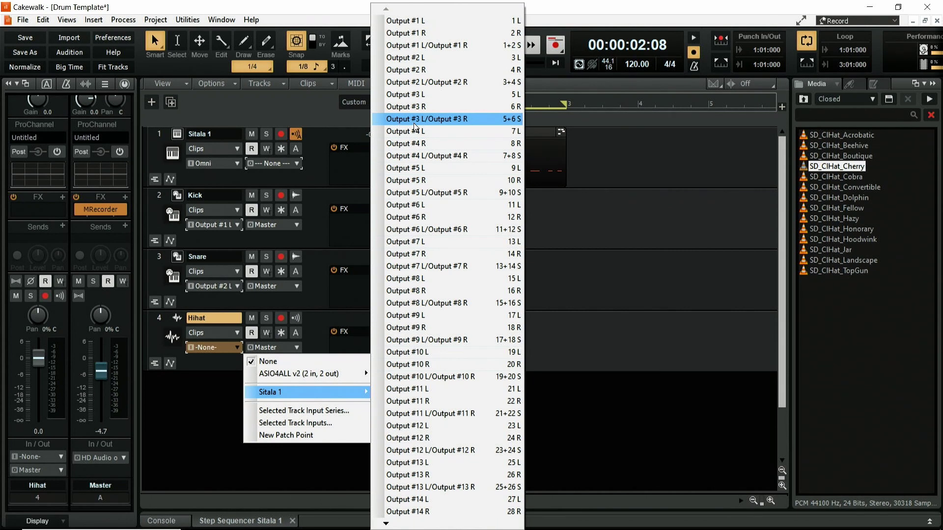
click(426, 120)
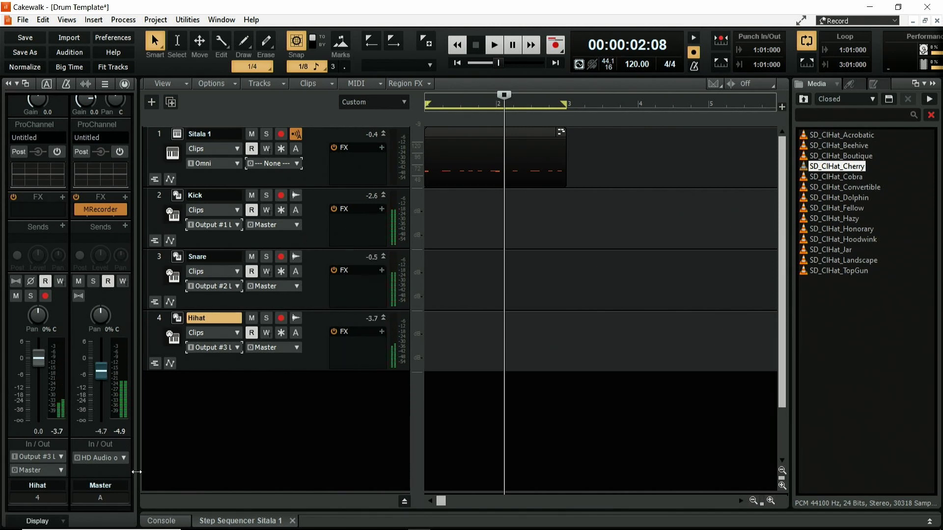
Step: Open Sitala beside the Console and audition the kick pad to check the Kick channel's meter
click(178, 134)
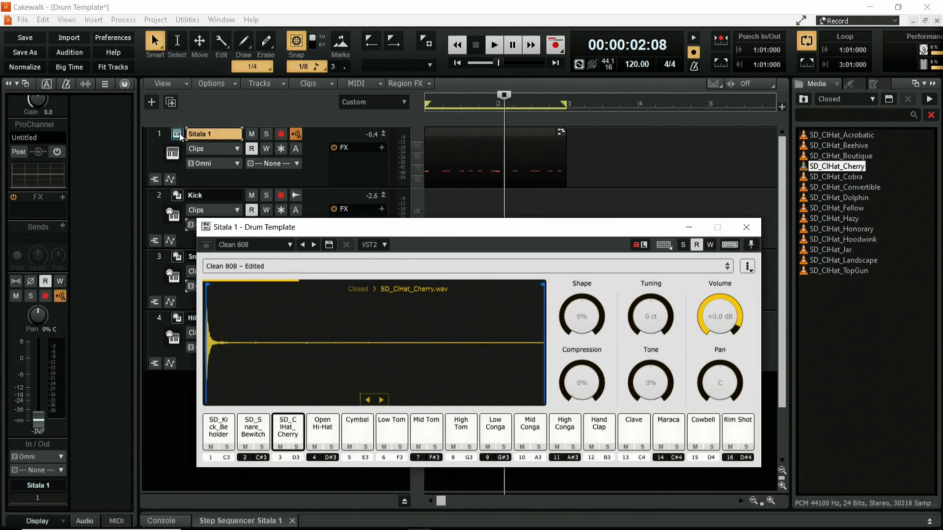
drag(329, 231, 524, 120)
click(179, 521)
click(444, 320)
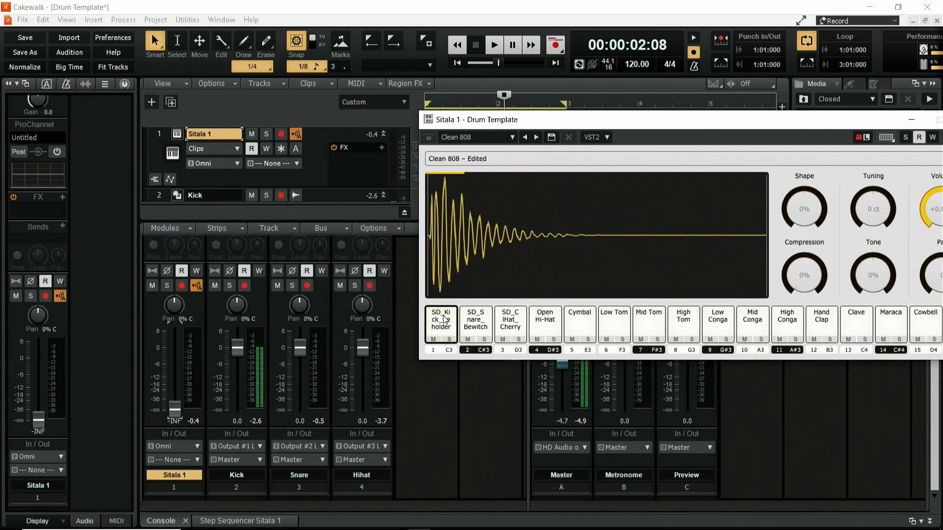
click(444, 319)
click(445, 320)
click(444, 320)
Step: Audition Sitala's snare and closed hi-hat pads to check the Snare and Hihat channel meters, and close Sitala
click(480, 324)
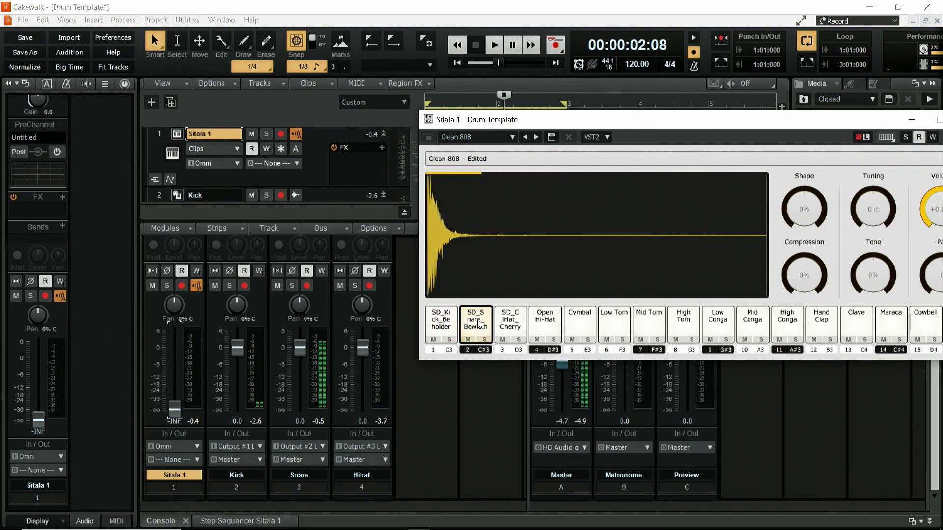
click(513, 324)
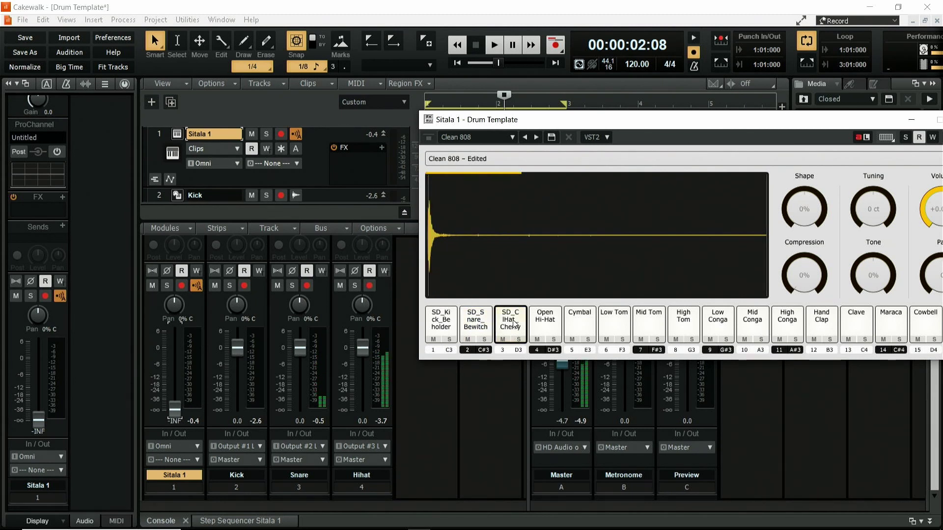
click(514, 324)
click(513, 324)
click(513, 324)
drag(722, 119, 578, 143)
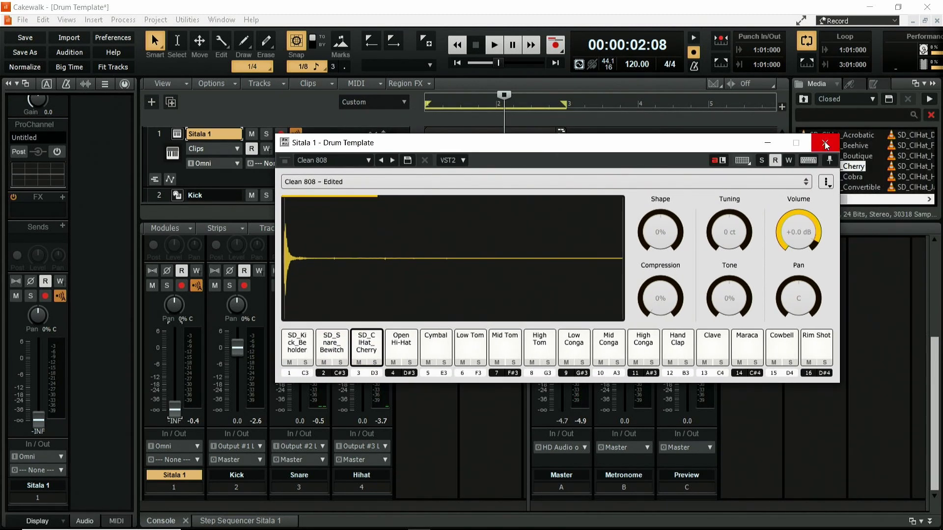
click(825, 143)
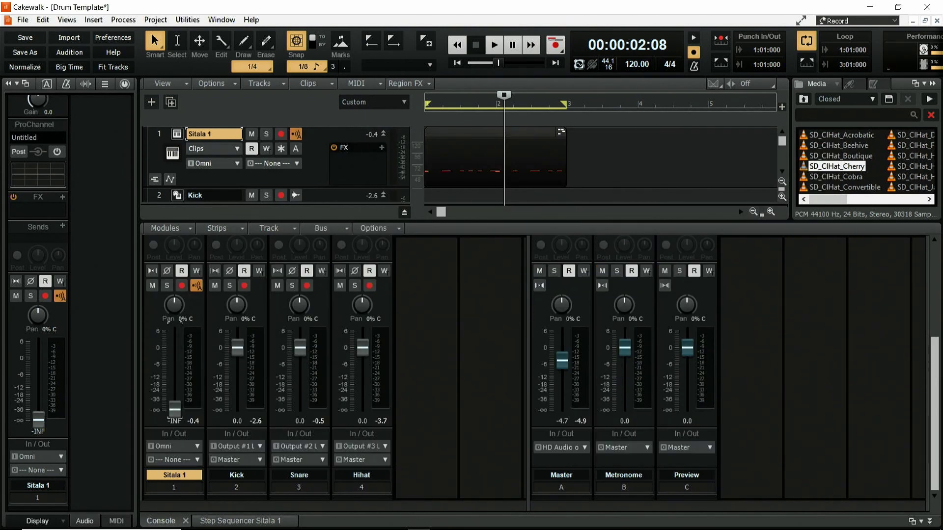
Step: Collapse the Console and delete the drum pattern clip from the Sitala 1 track
click(930, 521)
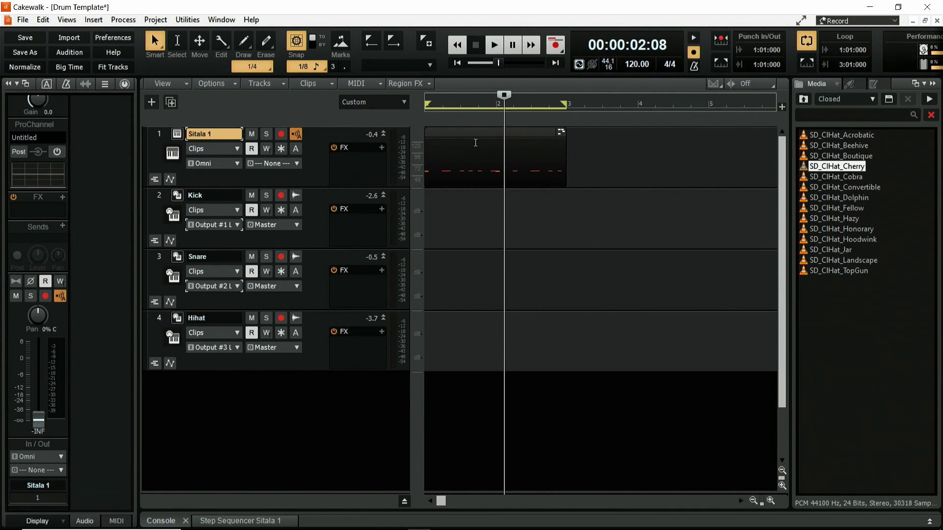
click(479, 134)
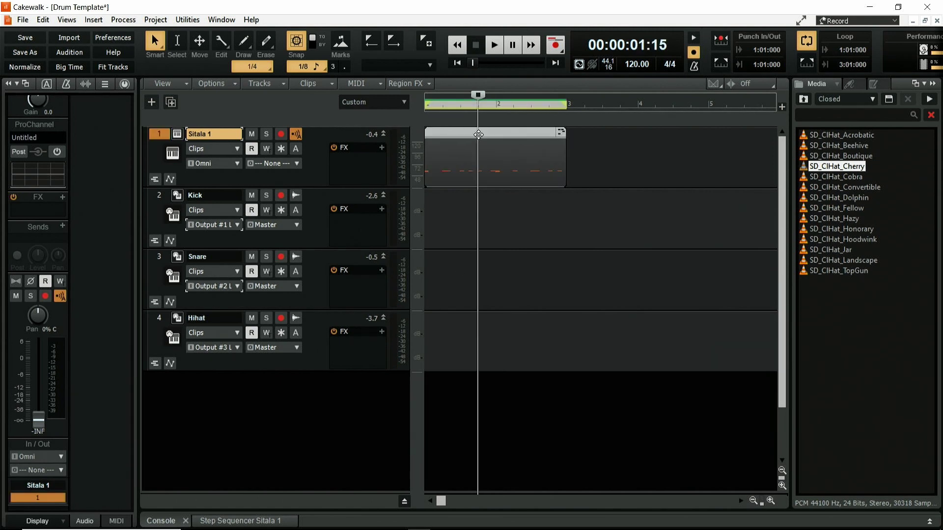
key(Delete)
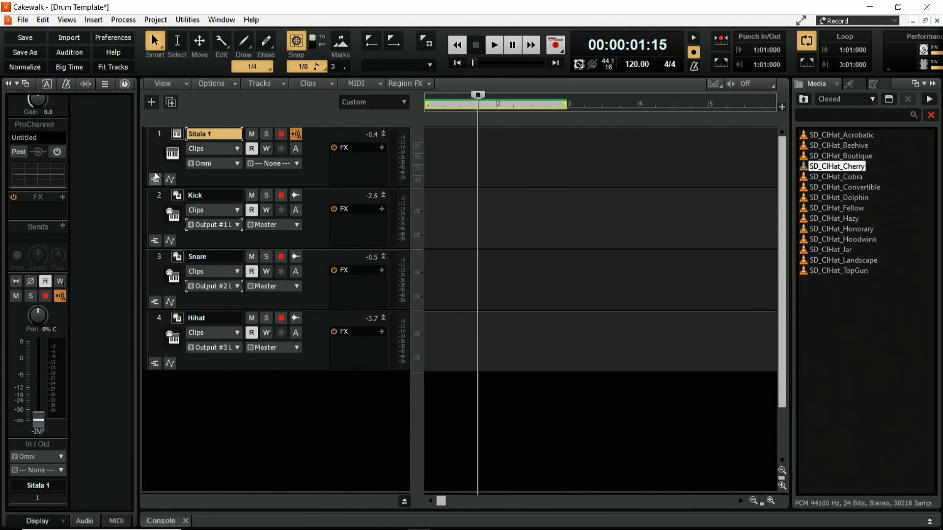
Step: Review the Save As settings for saving the project as a Template named Drum Template, and cancel
click(25, 50)
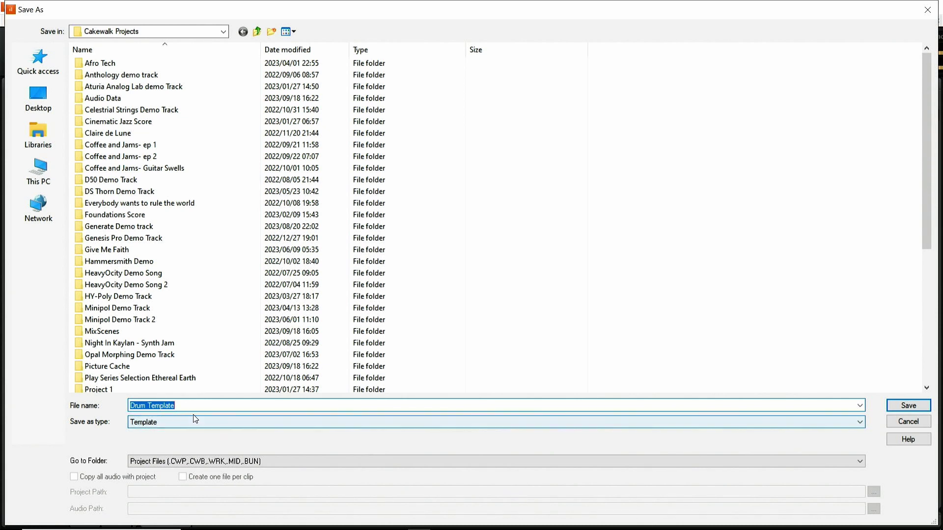
click(911, 423)
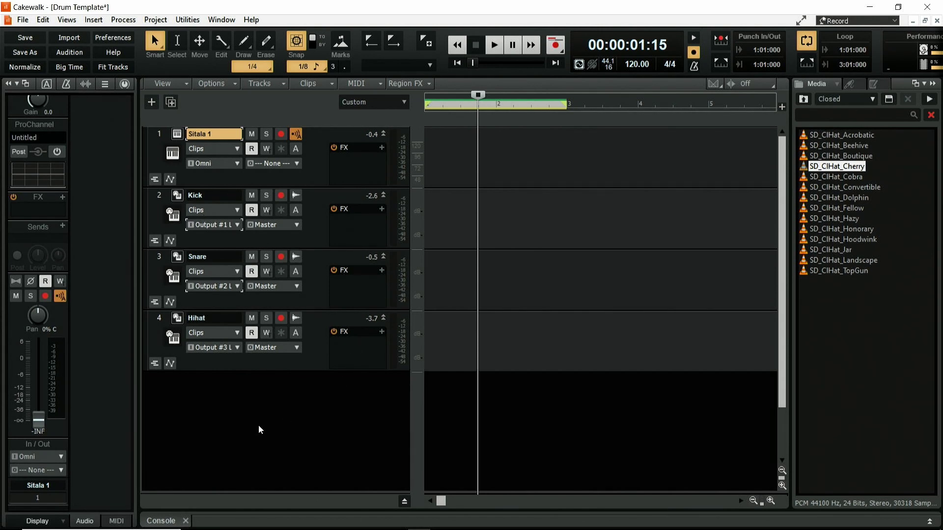
right_click(222, 195)
click(198, 386)
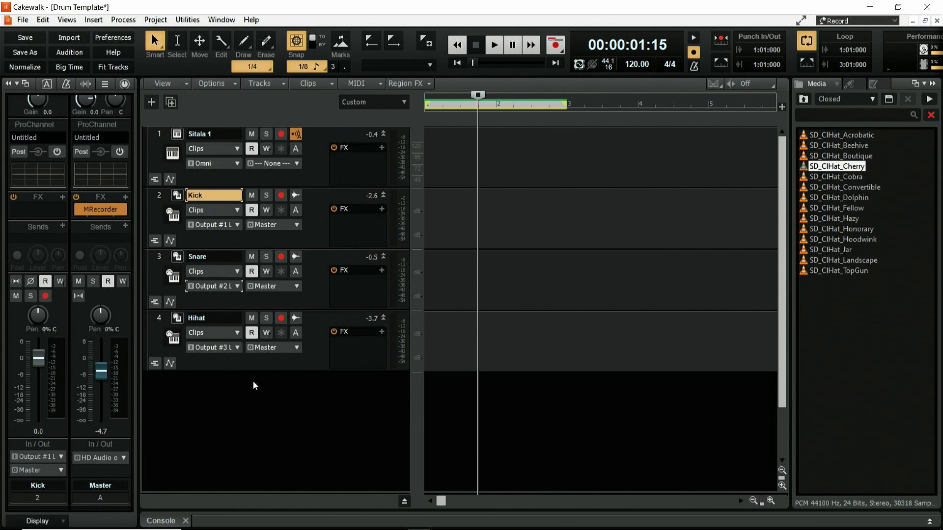
right_click(253, 382)
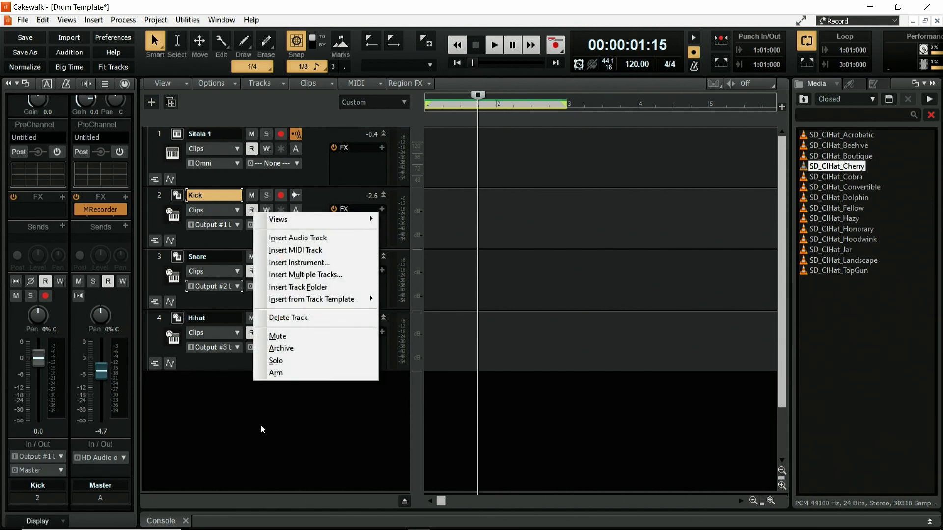
right_click(288, 409)
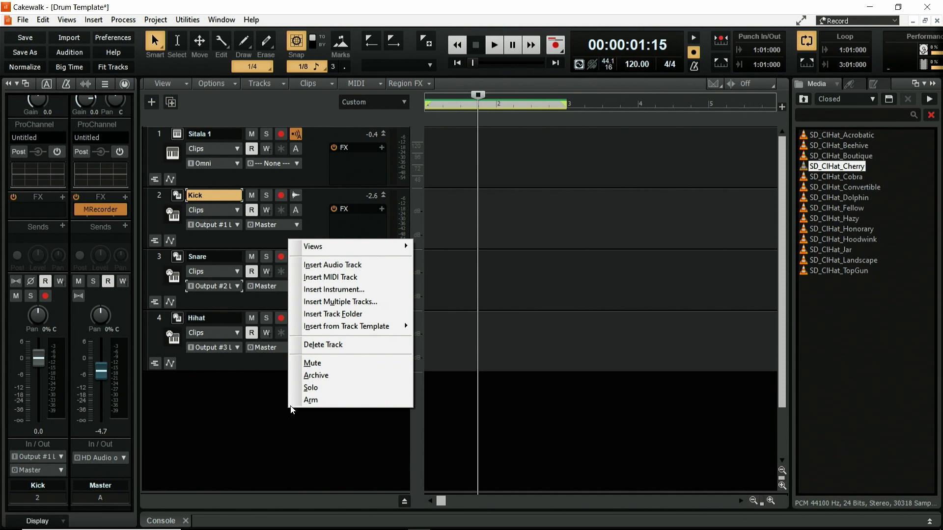
Step: Insert a track folder below the Hihat track and name it Drums
click(357, 317)
double_click(223, 379)
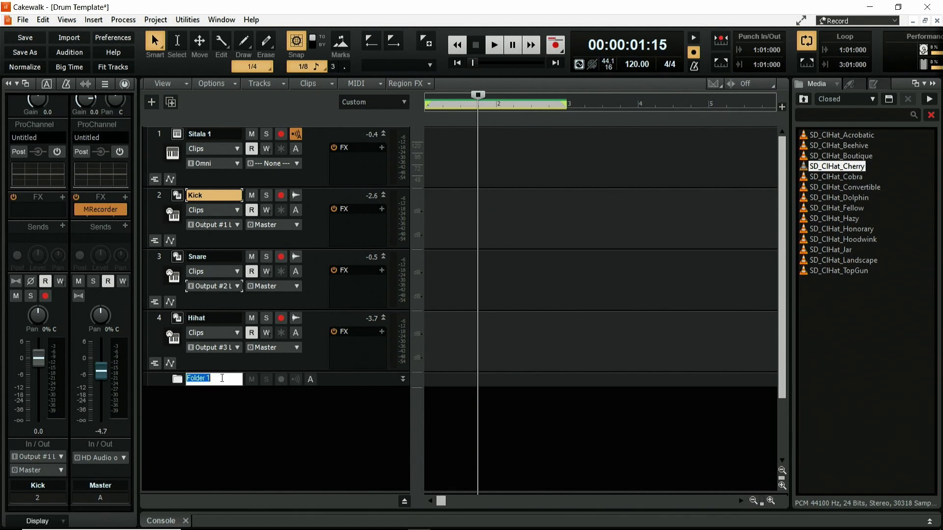
key(BackSpace)
text(Drums)
key(Return)
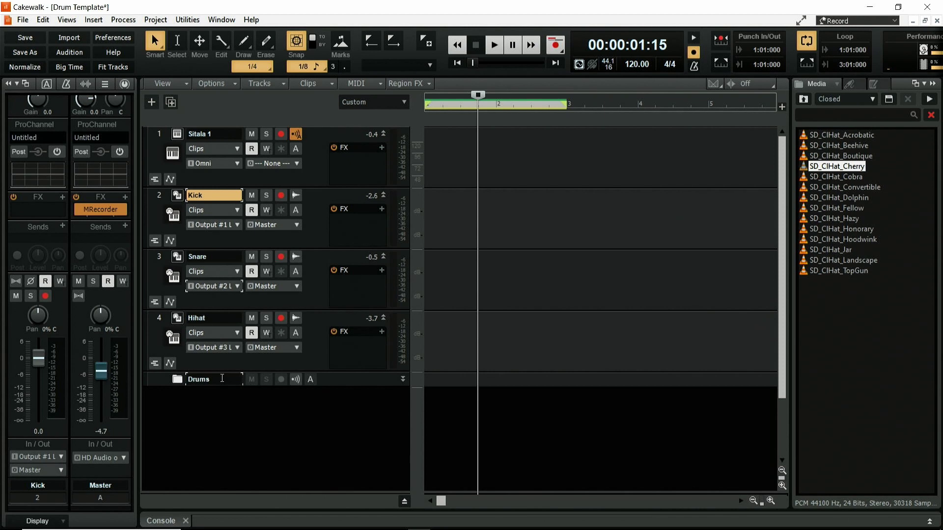
Step: Move the Sitala 1, Kick, Snare and Hihat tracks together into the Drums folder, and check that it collapses and expands
click(149, 137)
ctrl+click(158, 198)
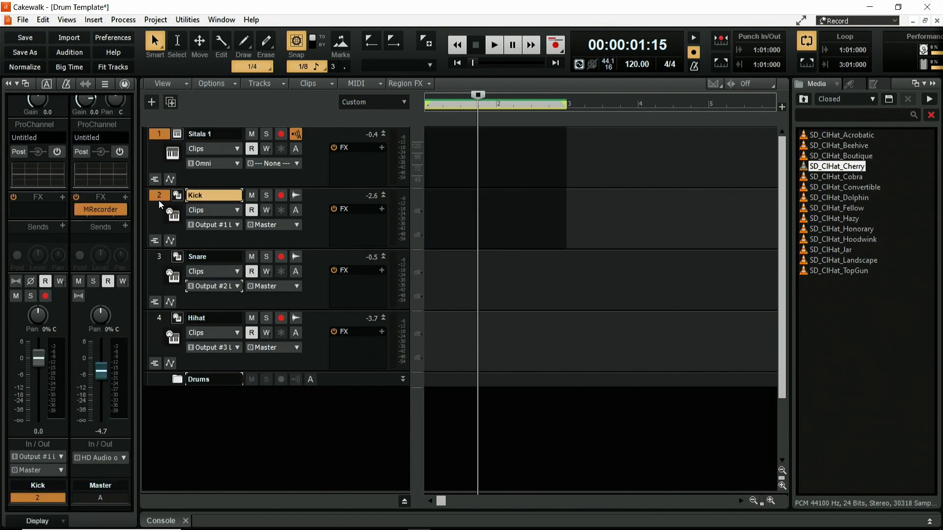
ctrl+click(159, 258)
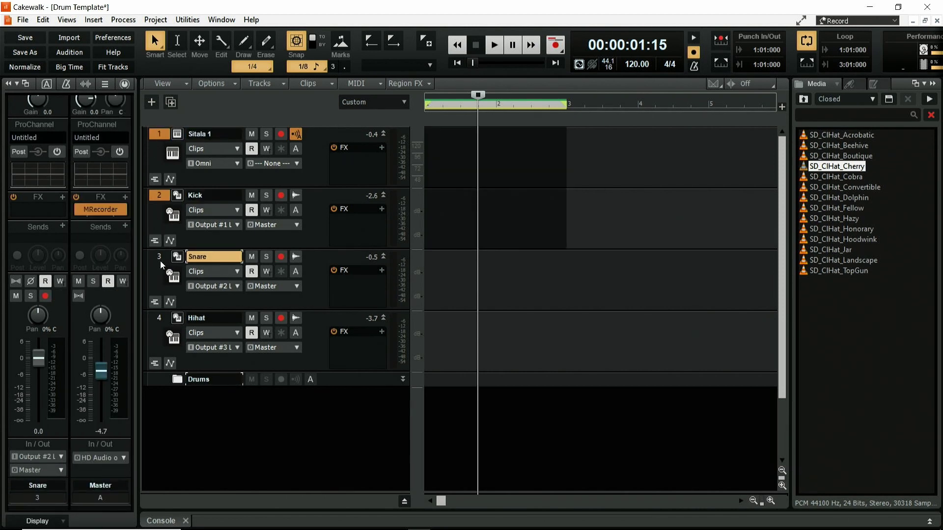
ctrl+click(157, 323)
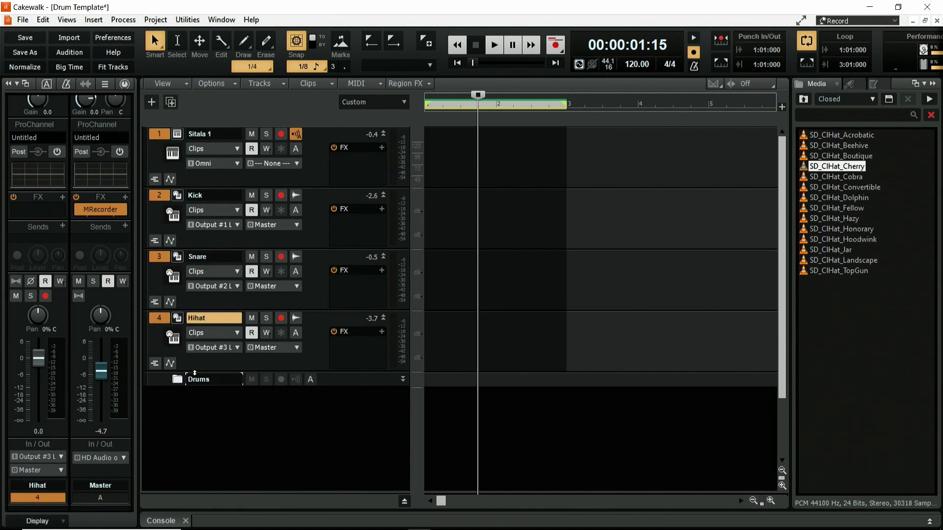
drag(195, 373, 196, 382)
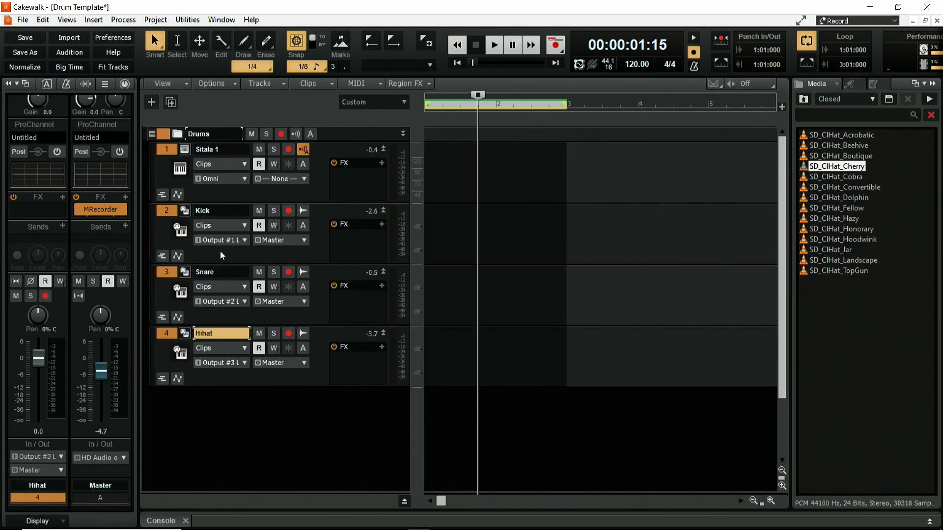
click(152, 134)
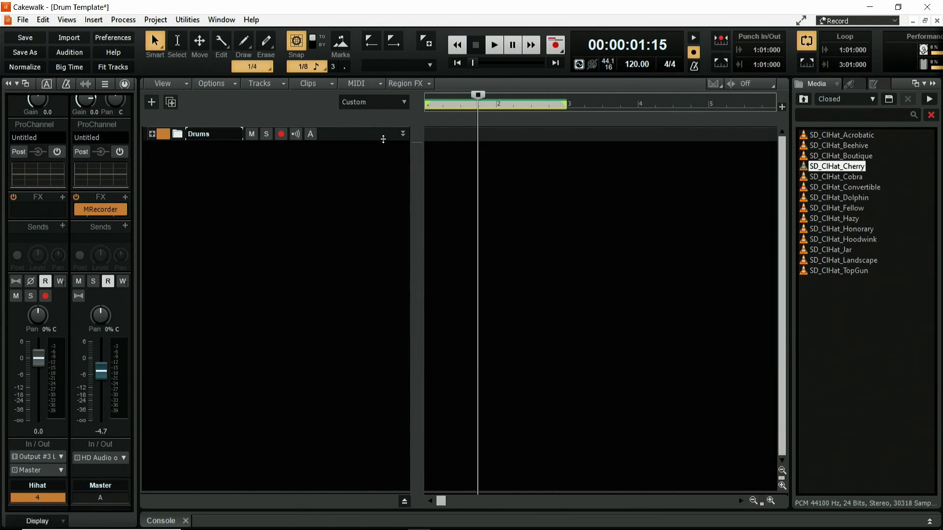
click(151, 135)
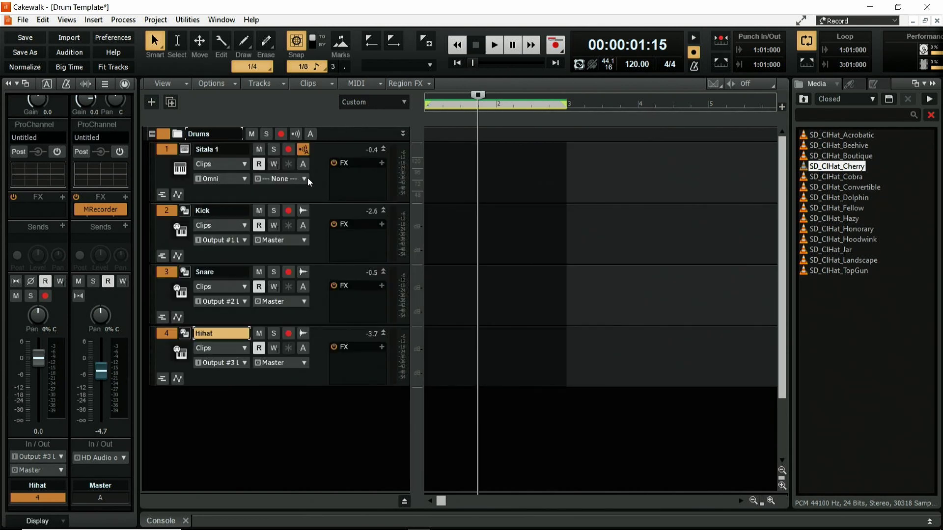